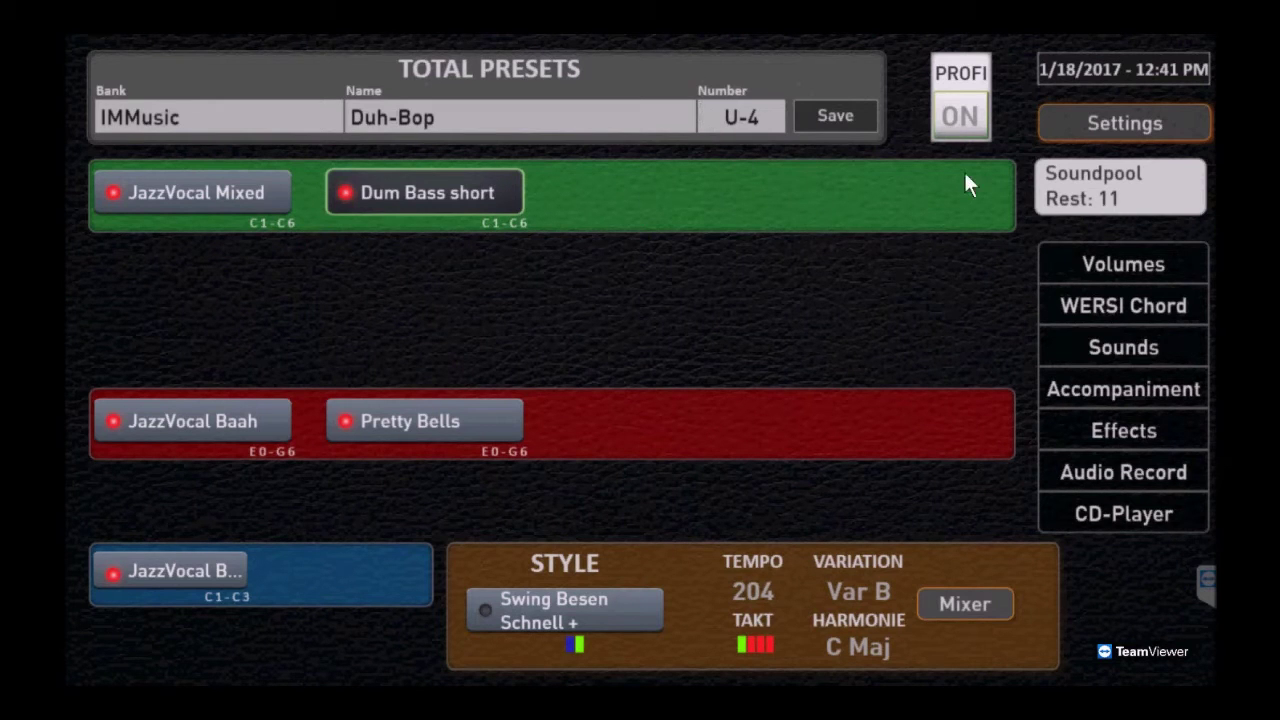
Open the Settings screen from the main screen
click(1120, 138)
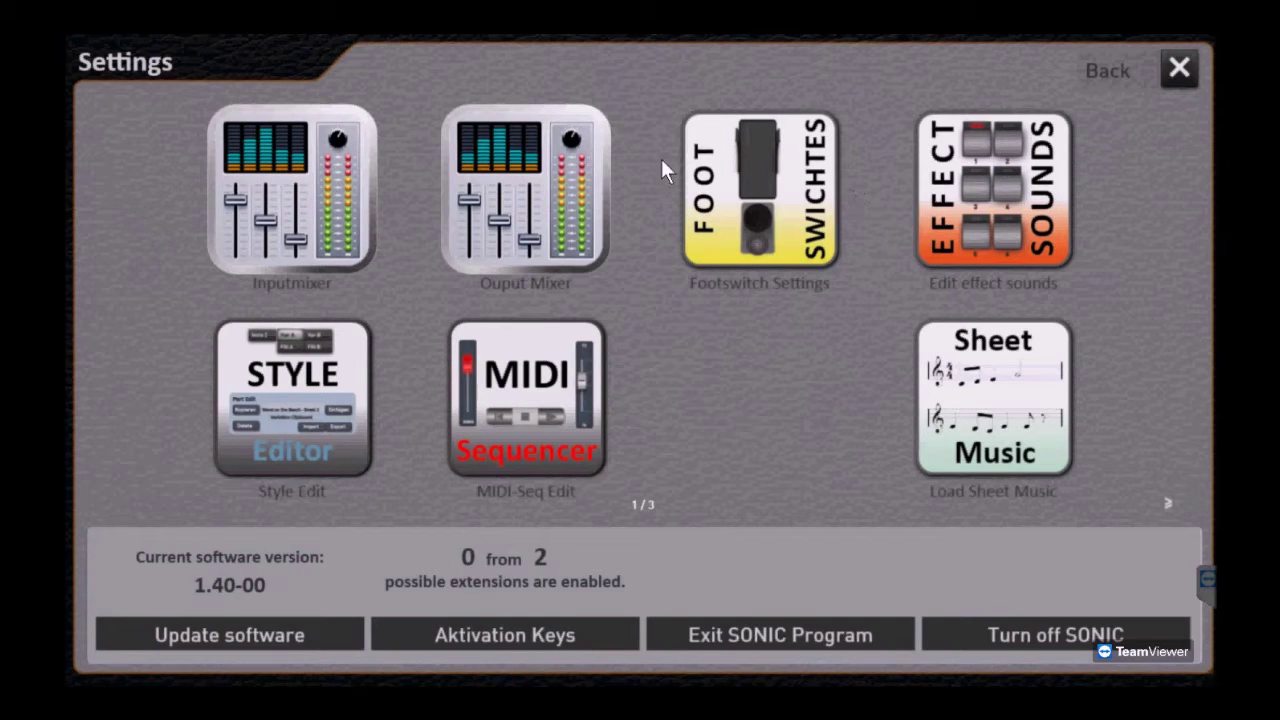
Open Footswitch Settings and bring up the footswitch preset list, showing 01 Standard (STD) through 06 UJ
click(812, 251)
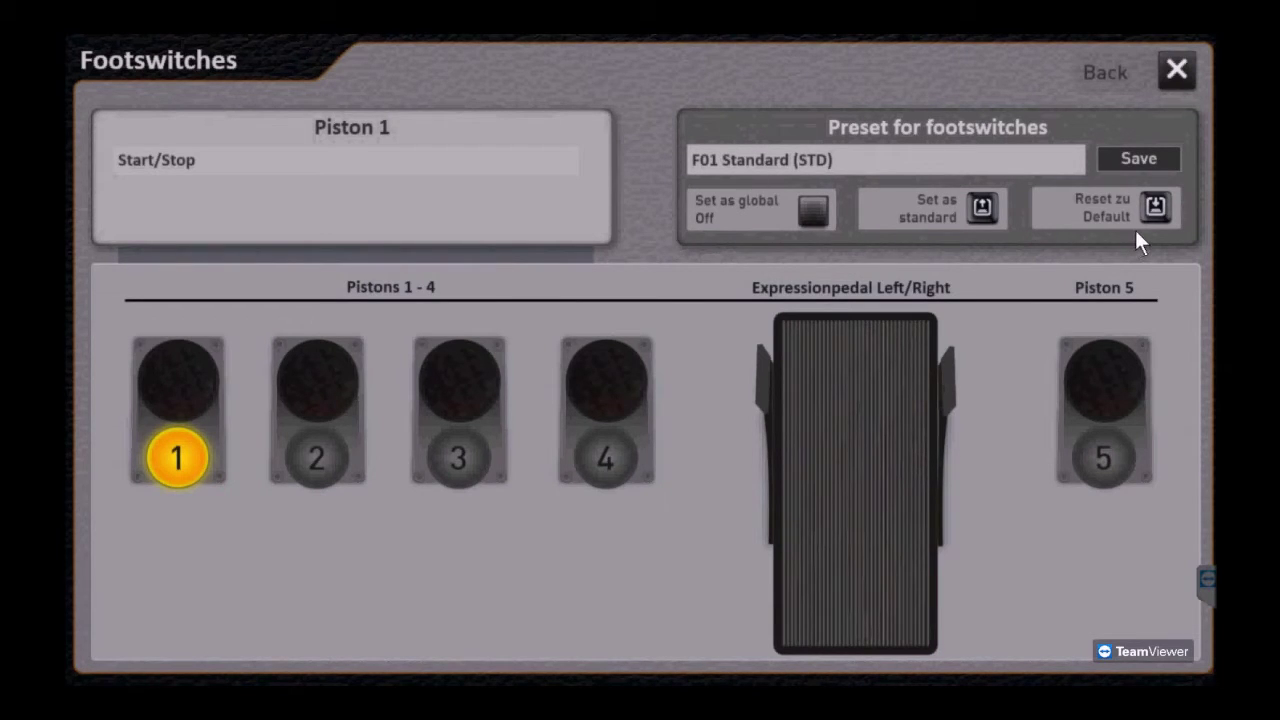
click(810, 165)
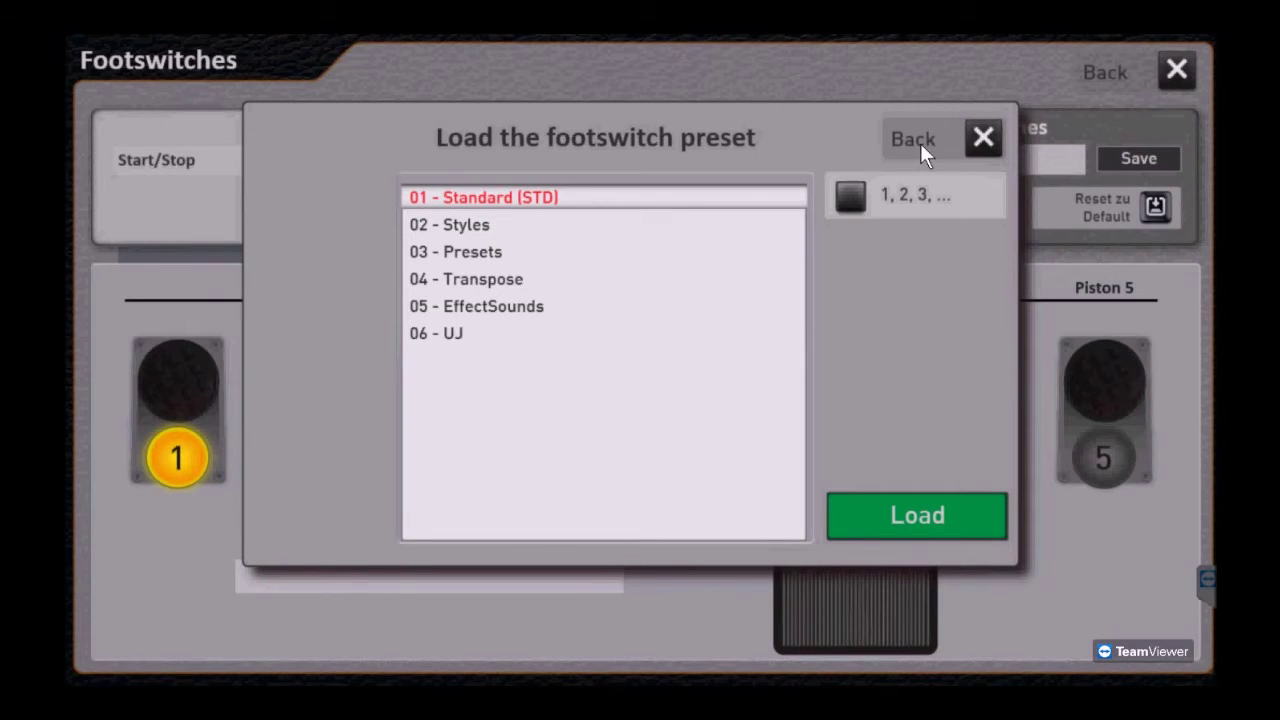
click(844, 82)
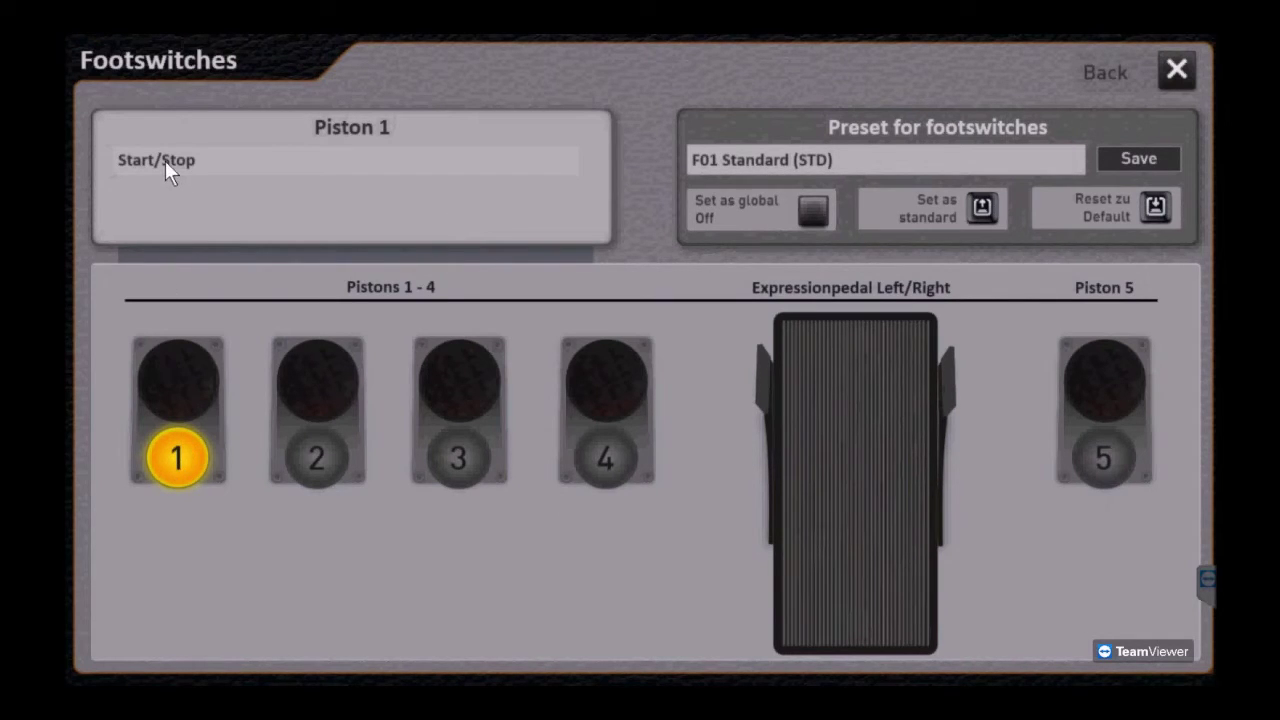
click(320, 380)
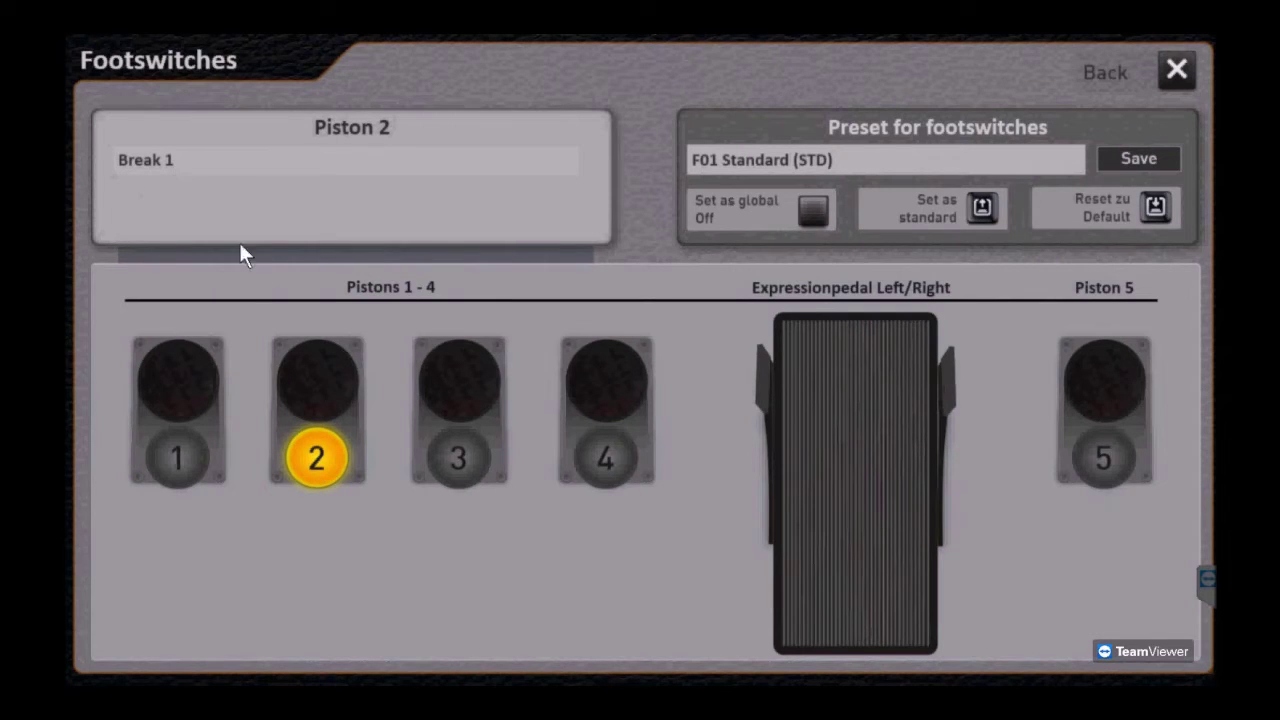
click(465, 370)
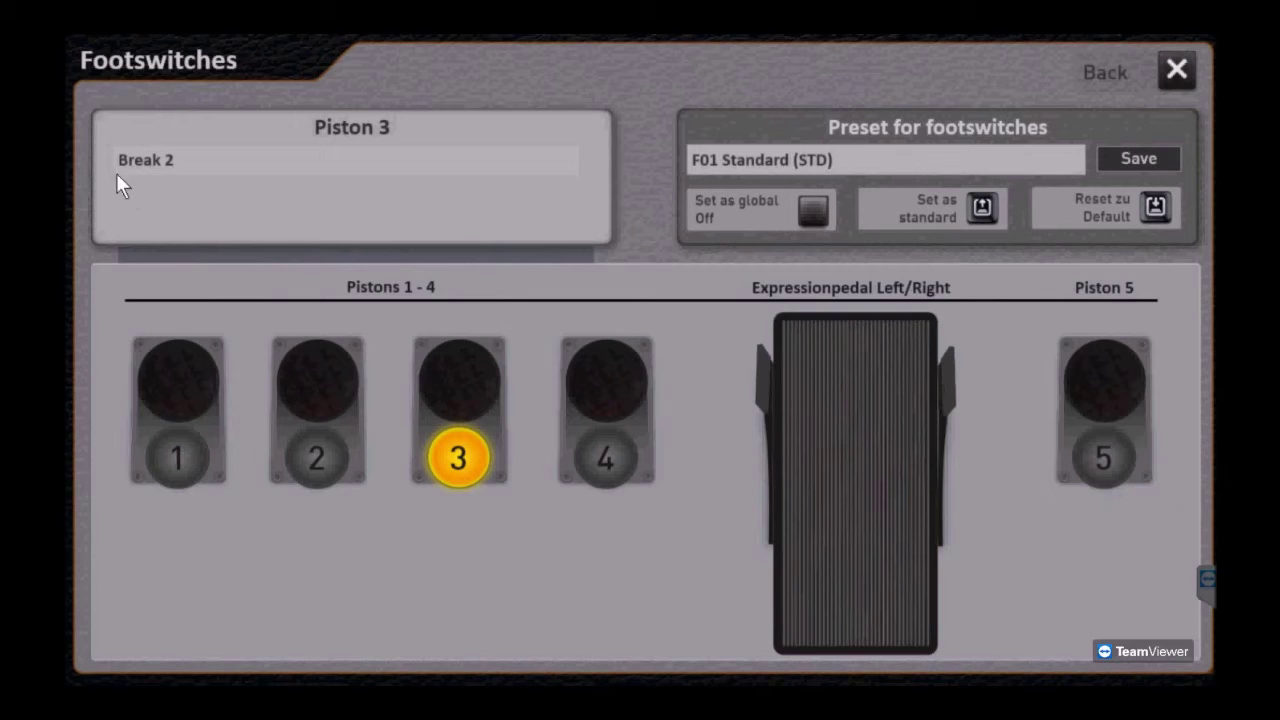
click(597, 385)
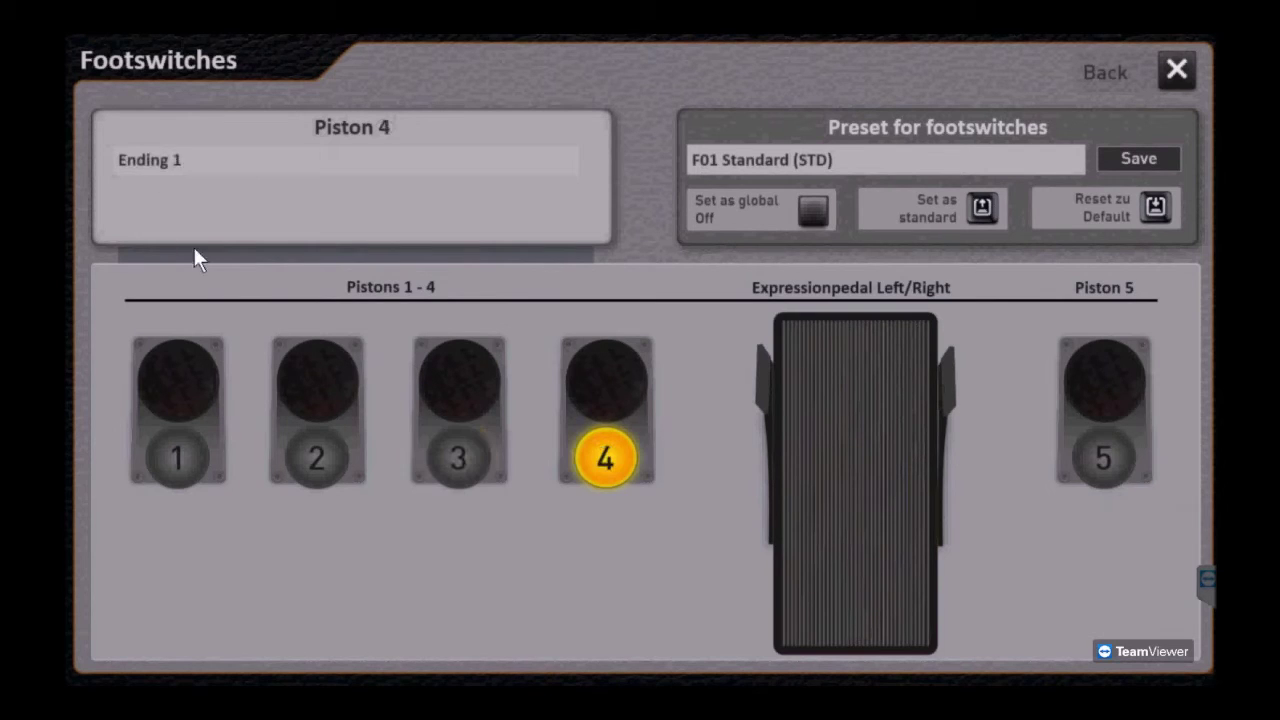
click(760, 385)
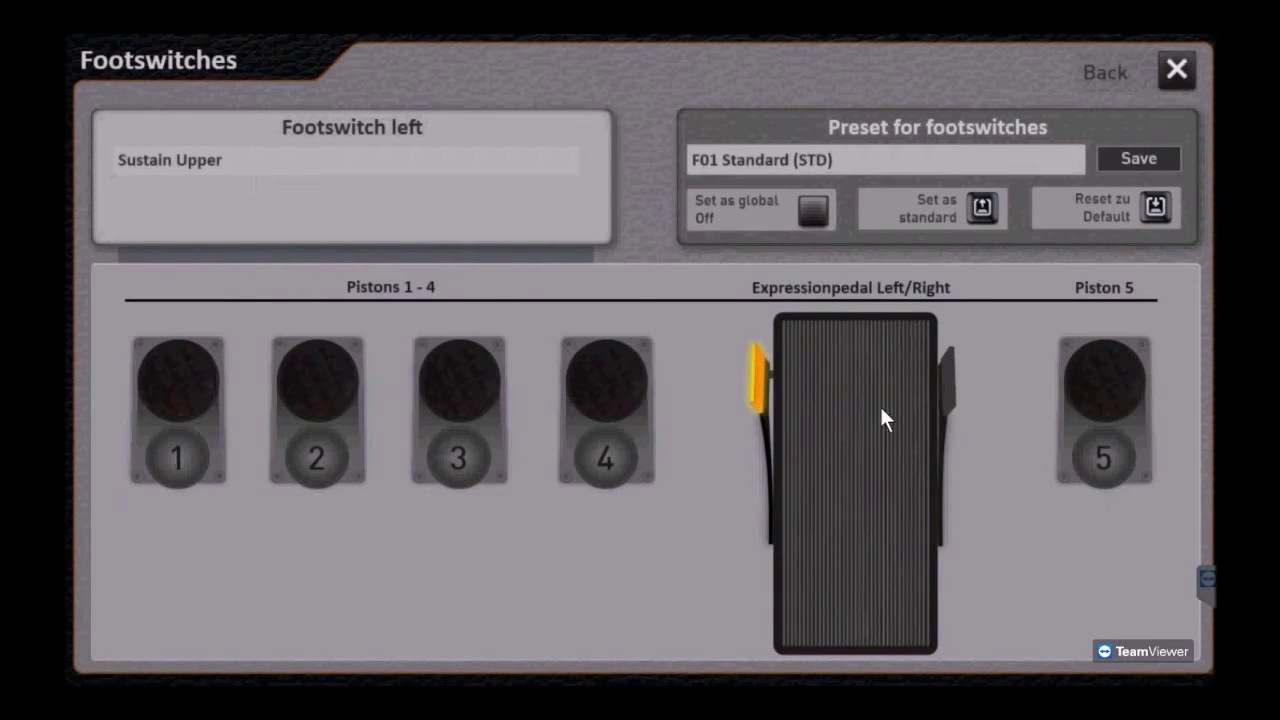
click(948, 380)
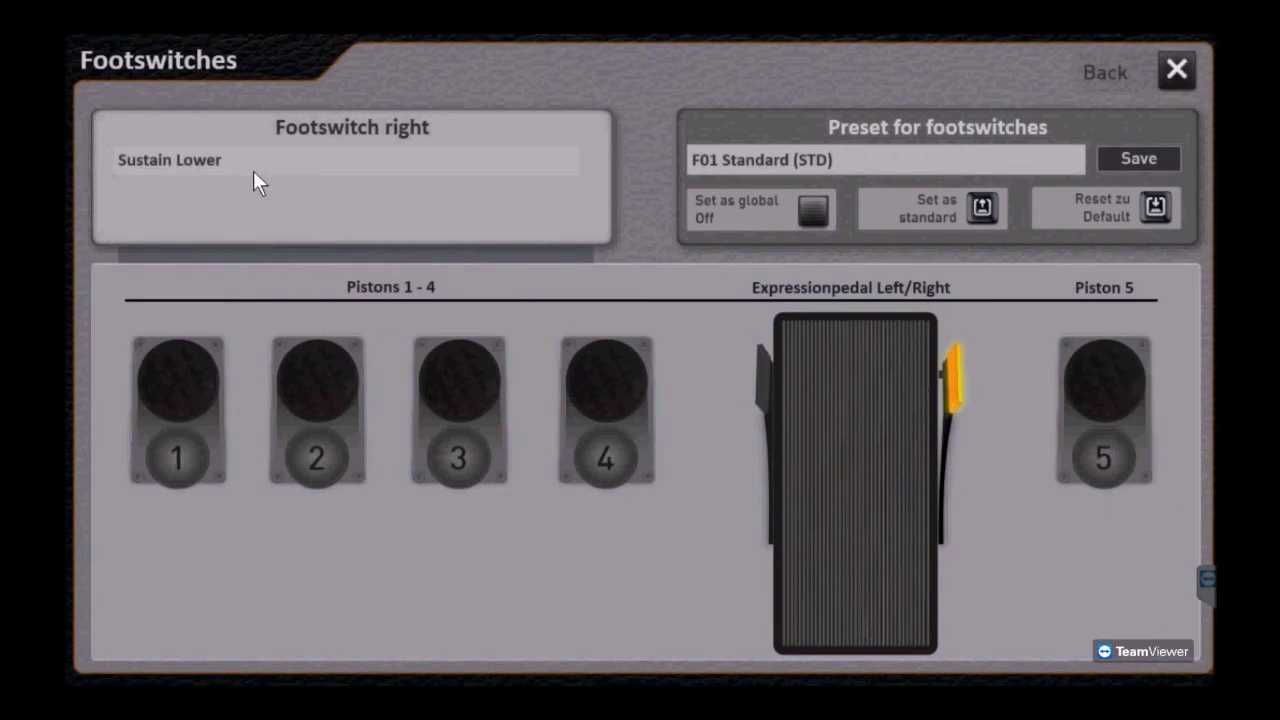
click(1100, 366)
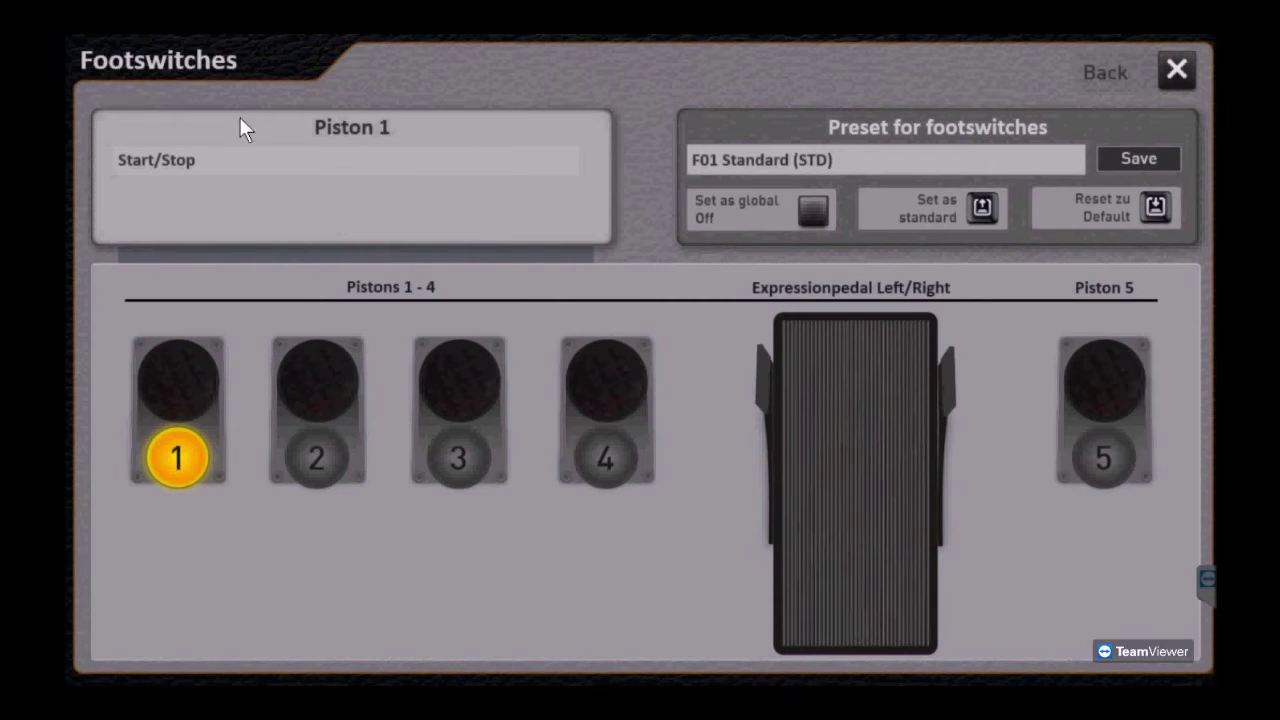
click(177, 163)
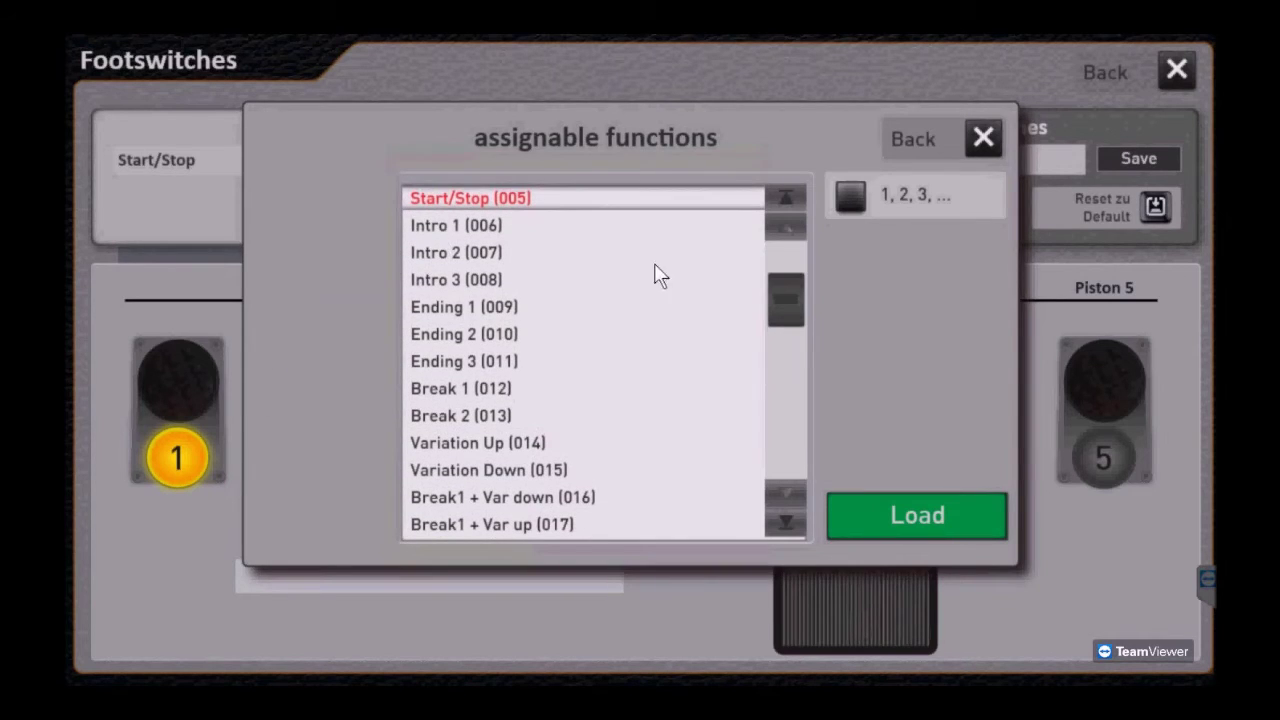
drag(786, 304, 788, 265)
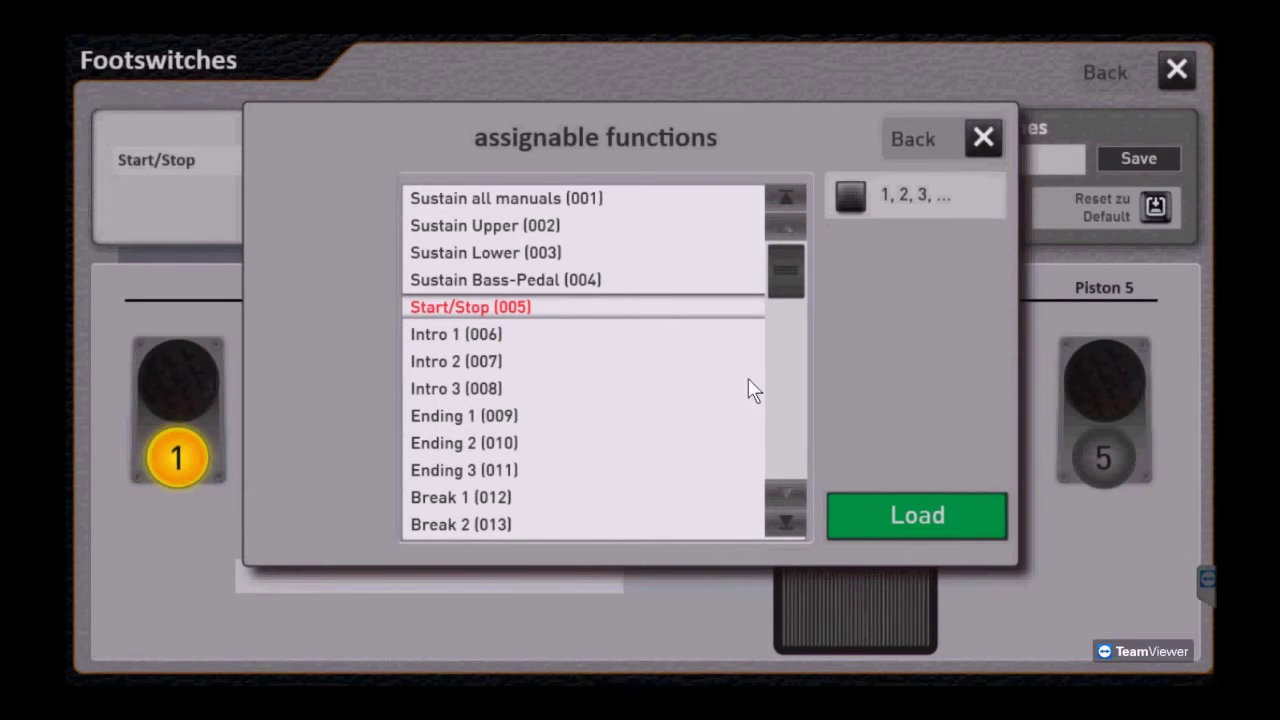
drag(795, 275, 794, 290)
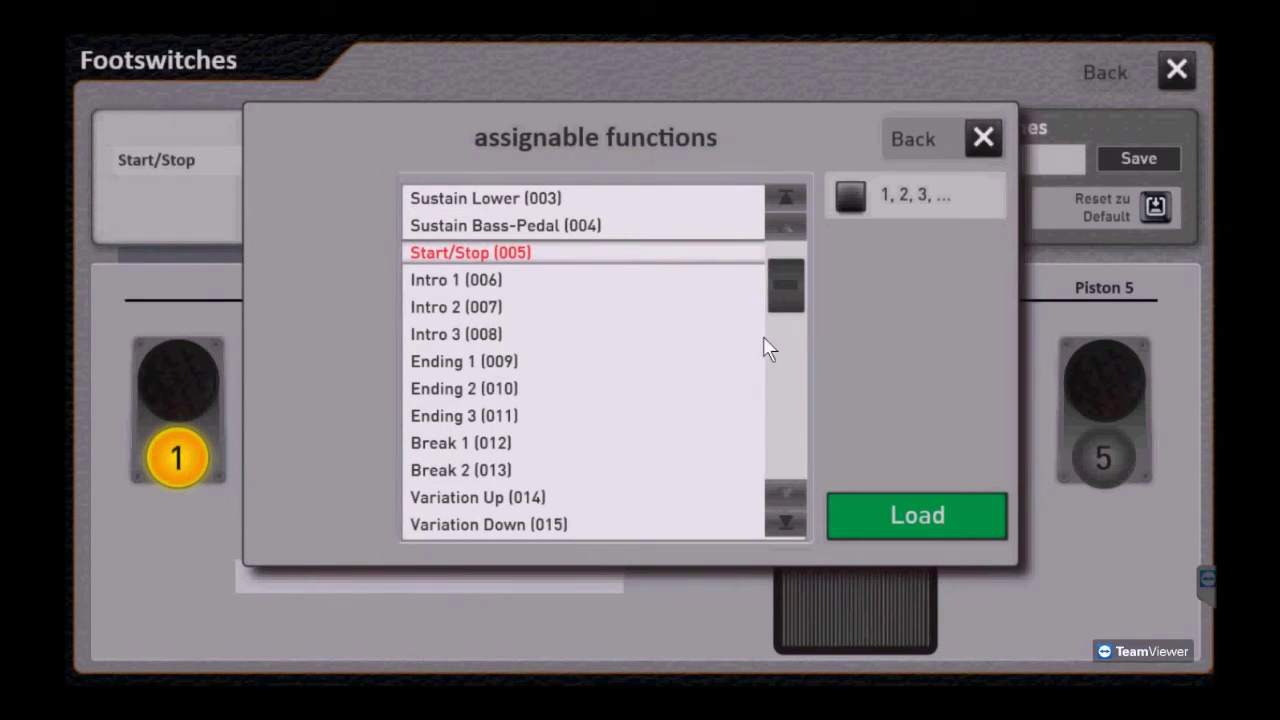
drag(786, 293, 792, 359)
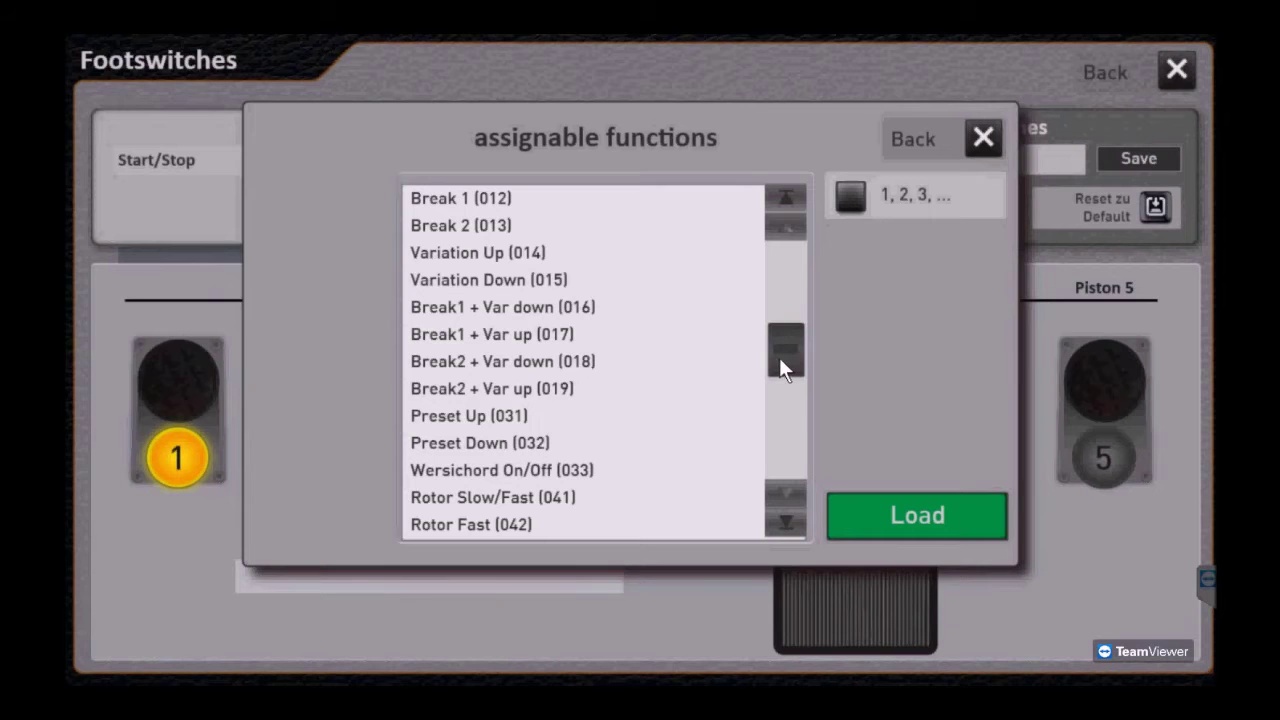
drag(779, 357, 784, 393)
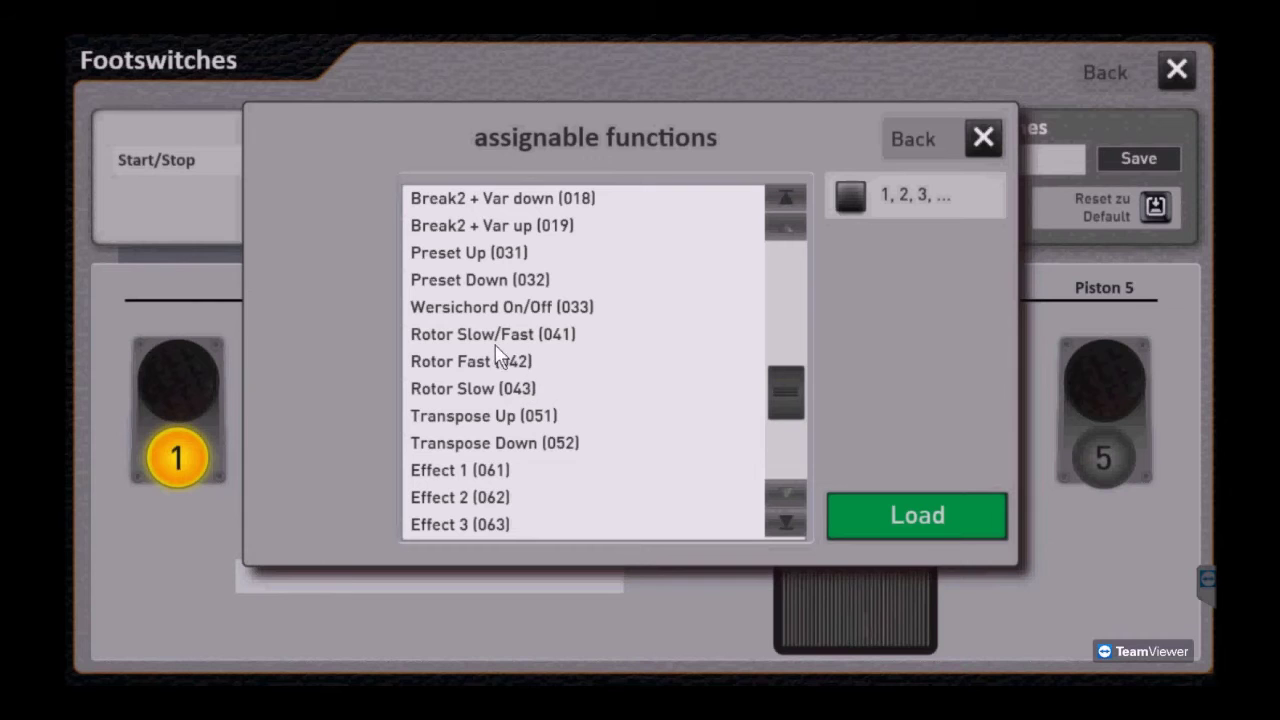
drag(778, 395, 792, 461)
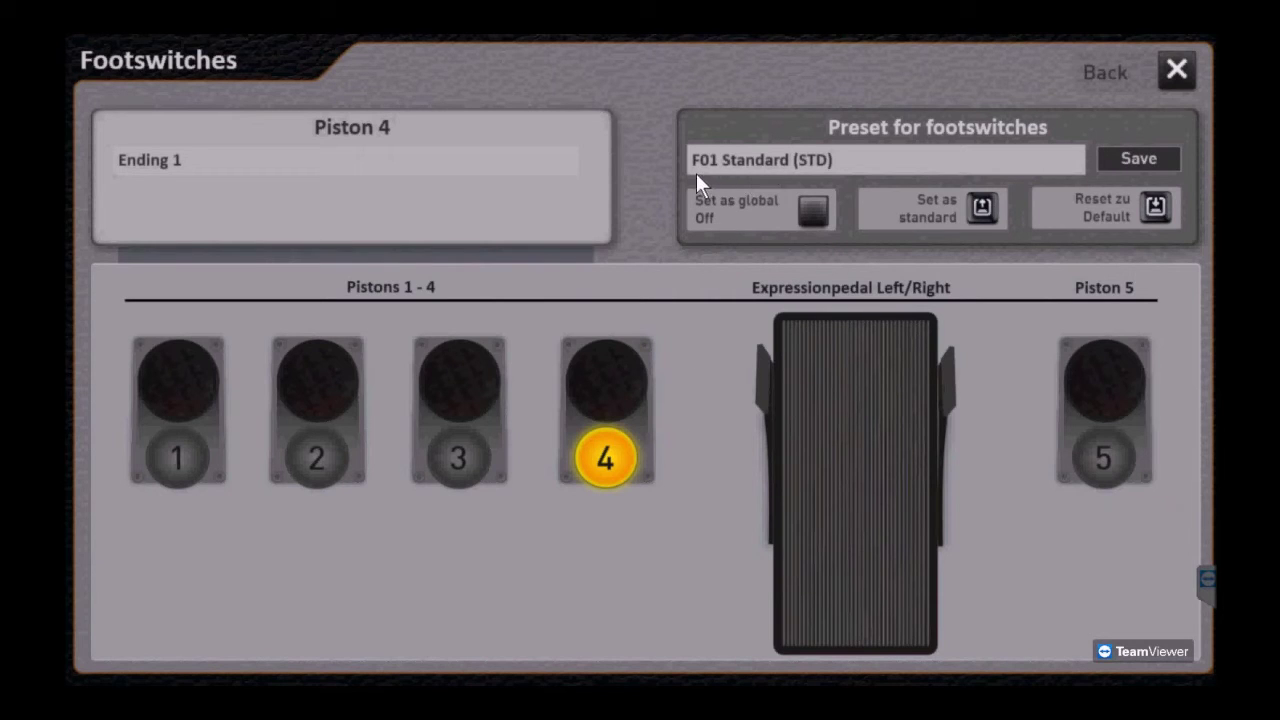
click(166, 166)
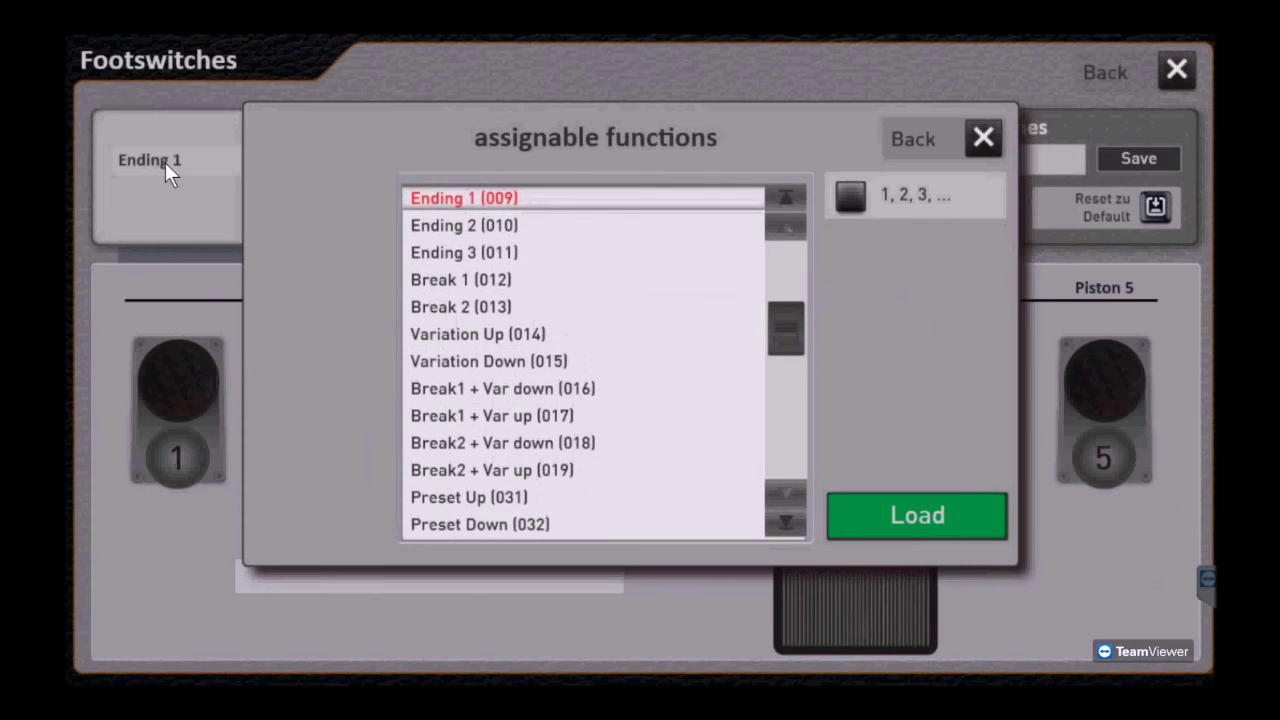
Assign Break1 + Var down (016) to Piston 4 and load it
click(476, 395)
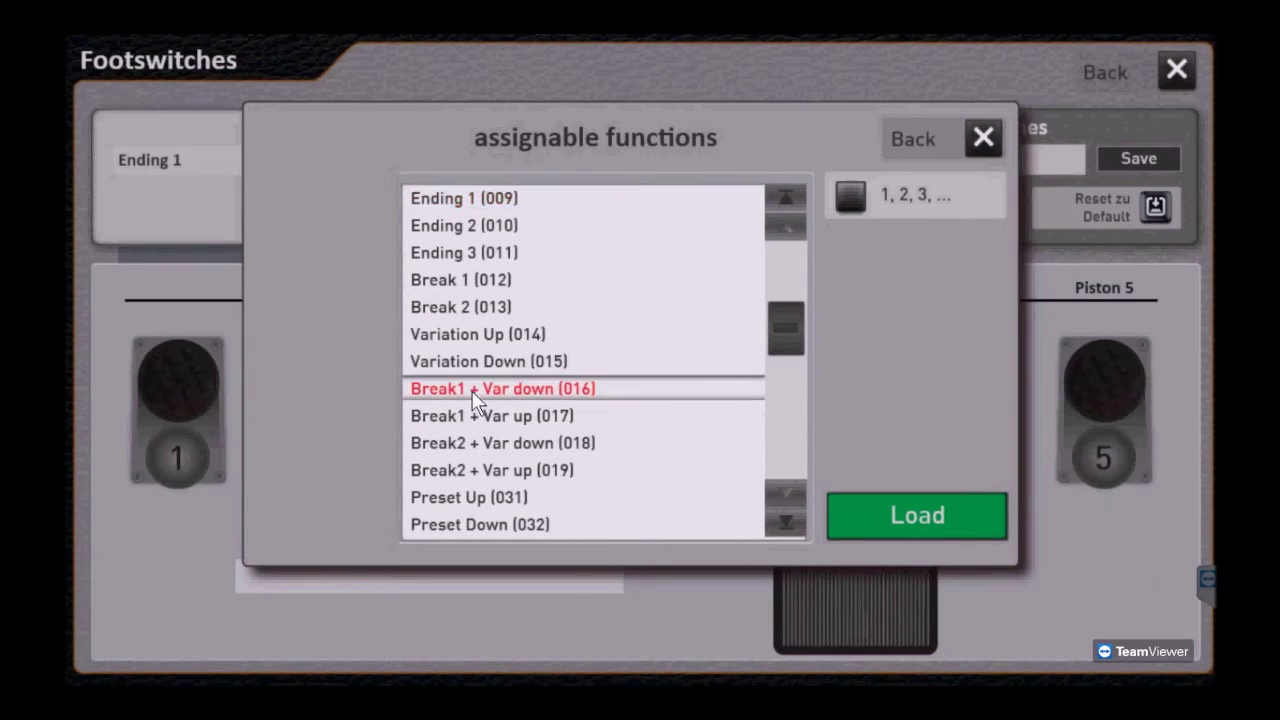
click(936, 500)
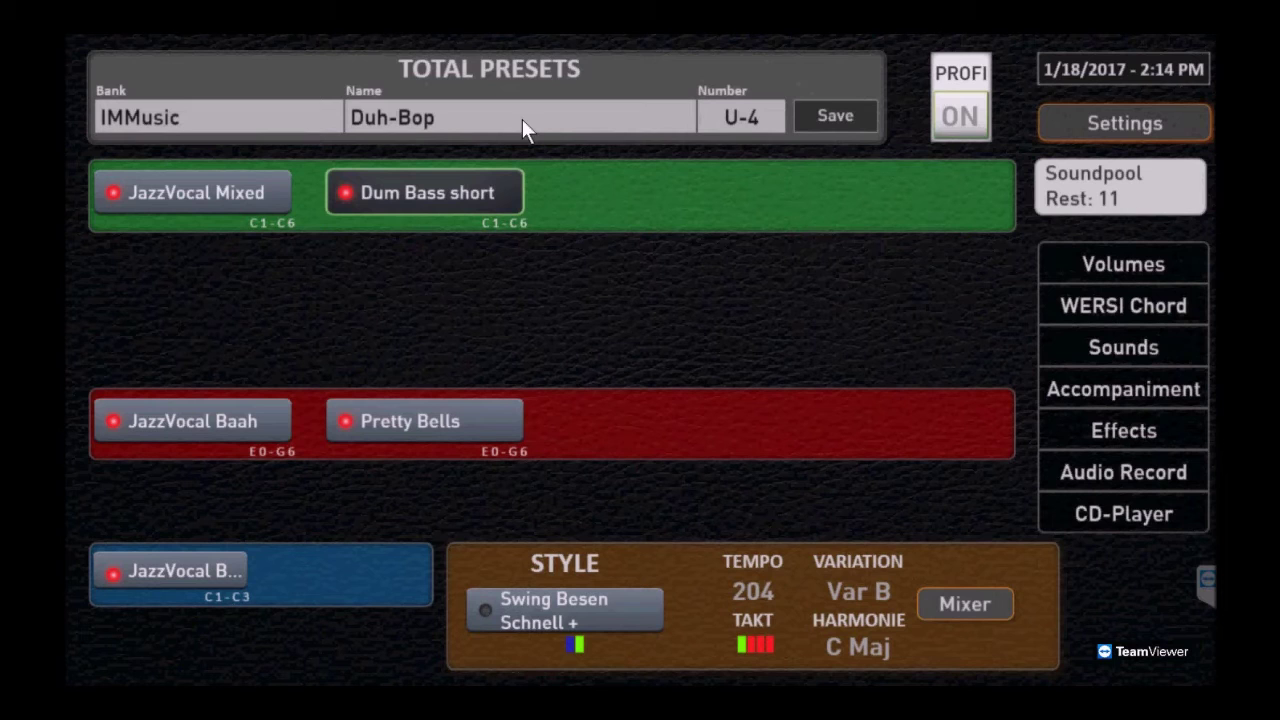
click(833, 116)
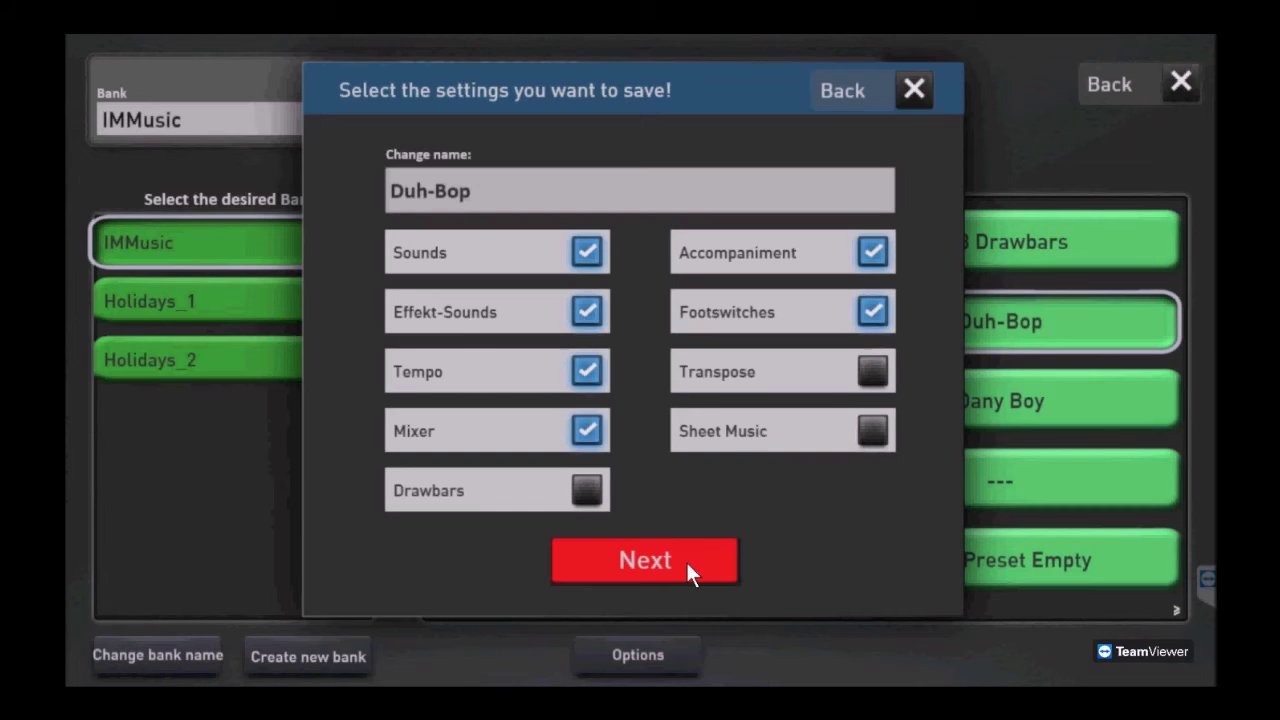
click(912, 95)
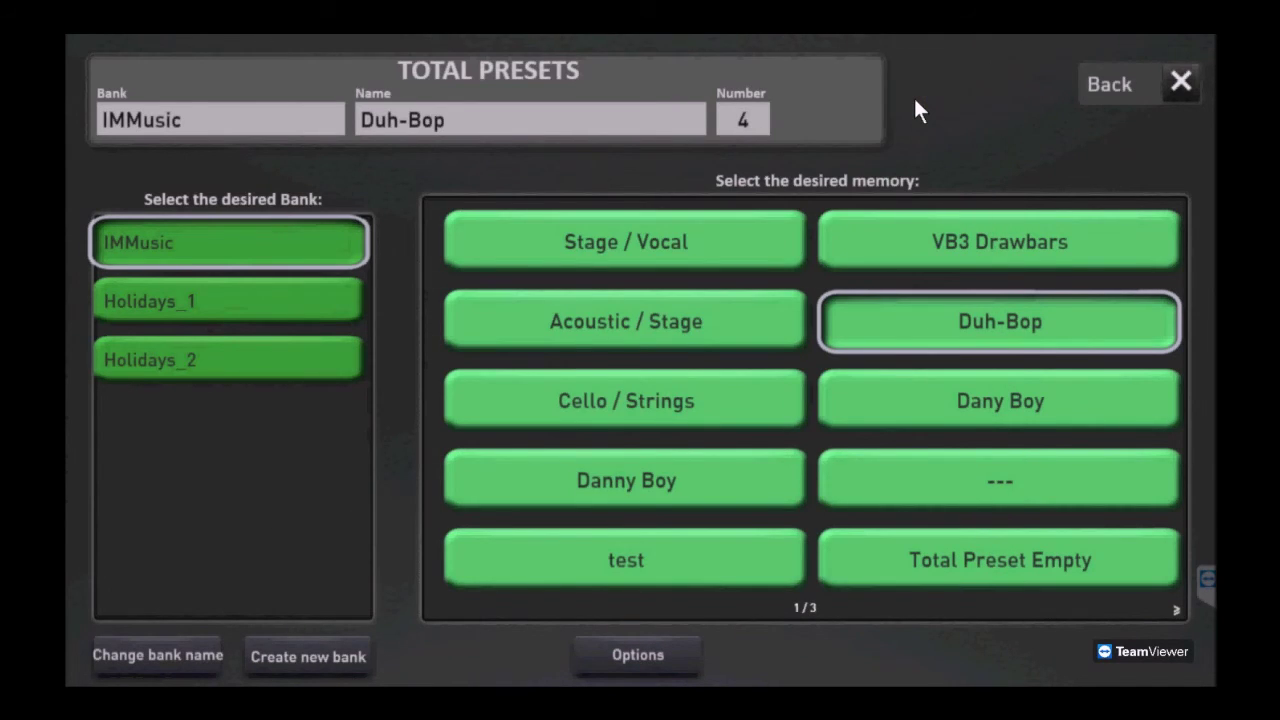
click(1111, 83)
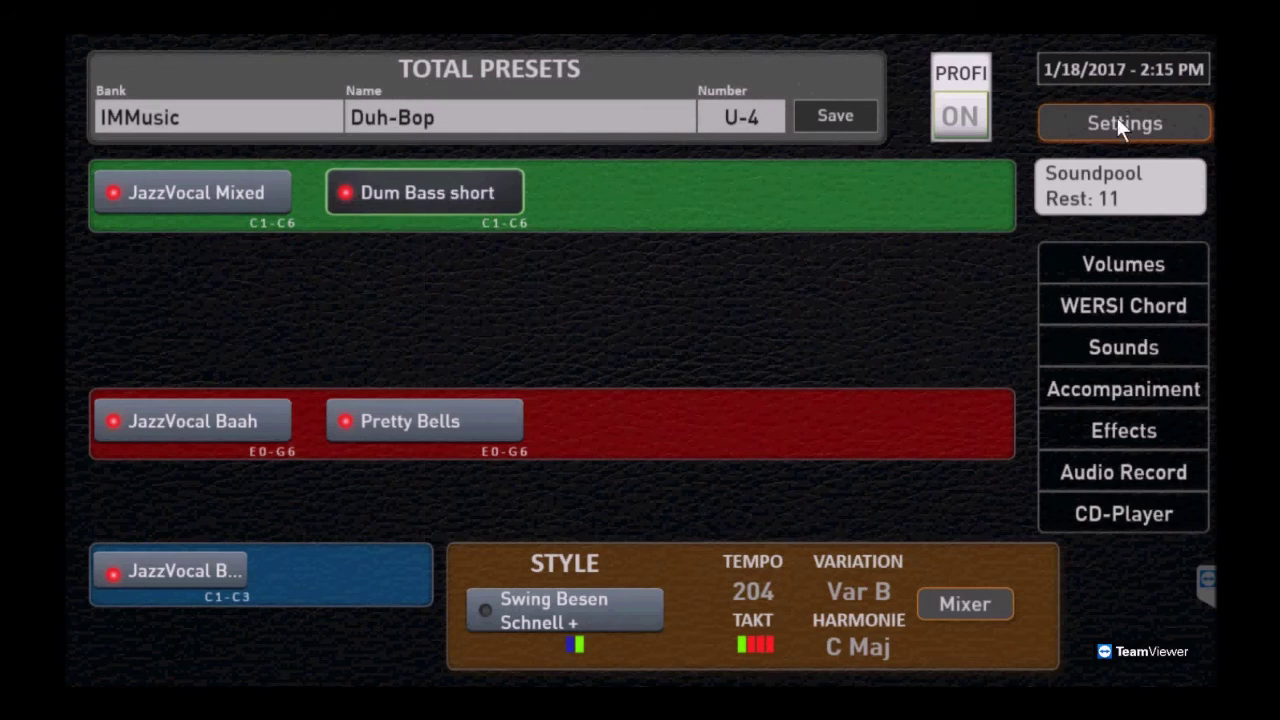
Return to the Footswitches page and assign Rotor Slow/Fast to piston 2
click(1118, 125)
click(779, 223)
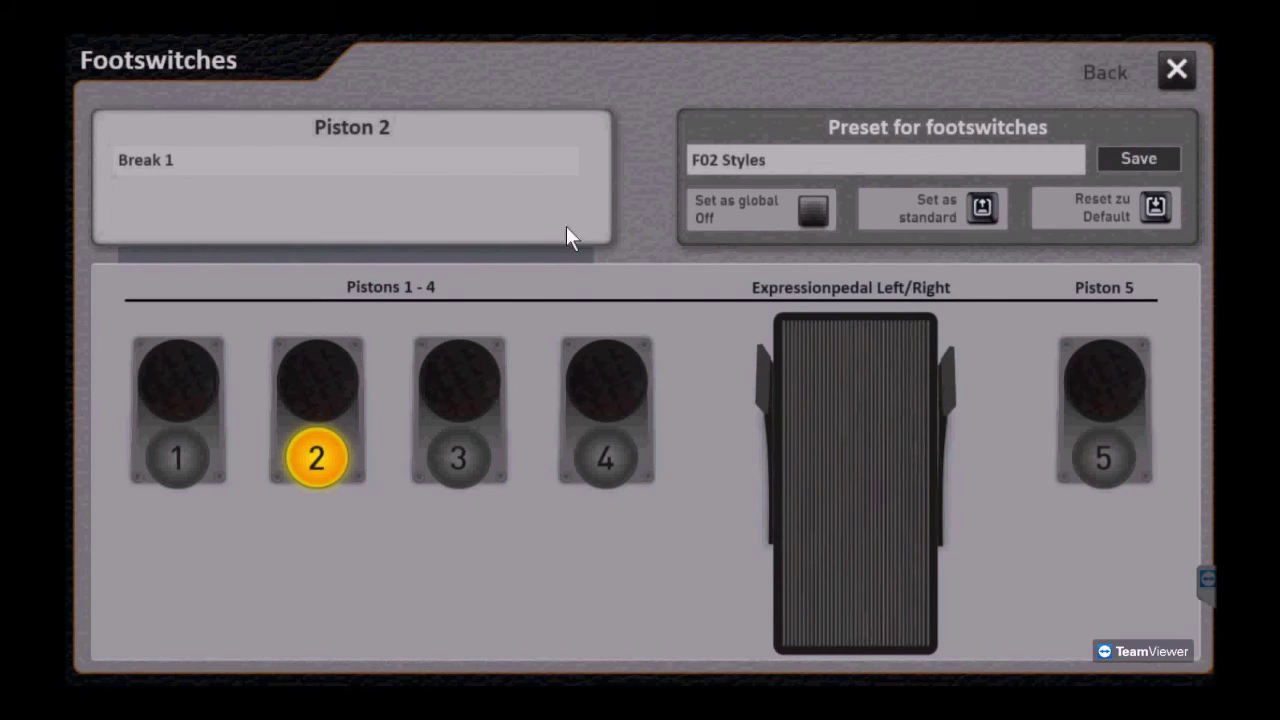
click(174, 410)
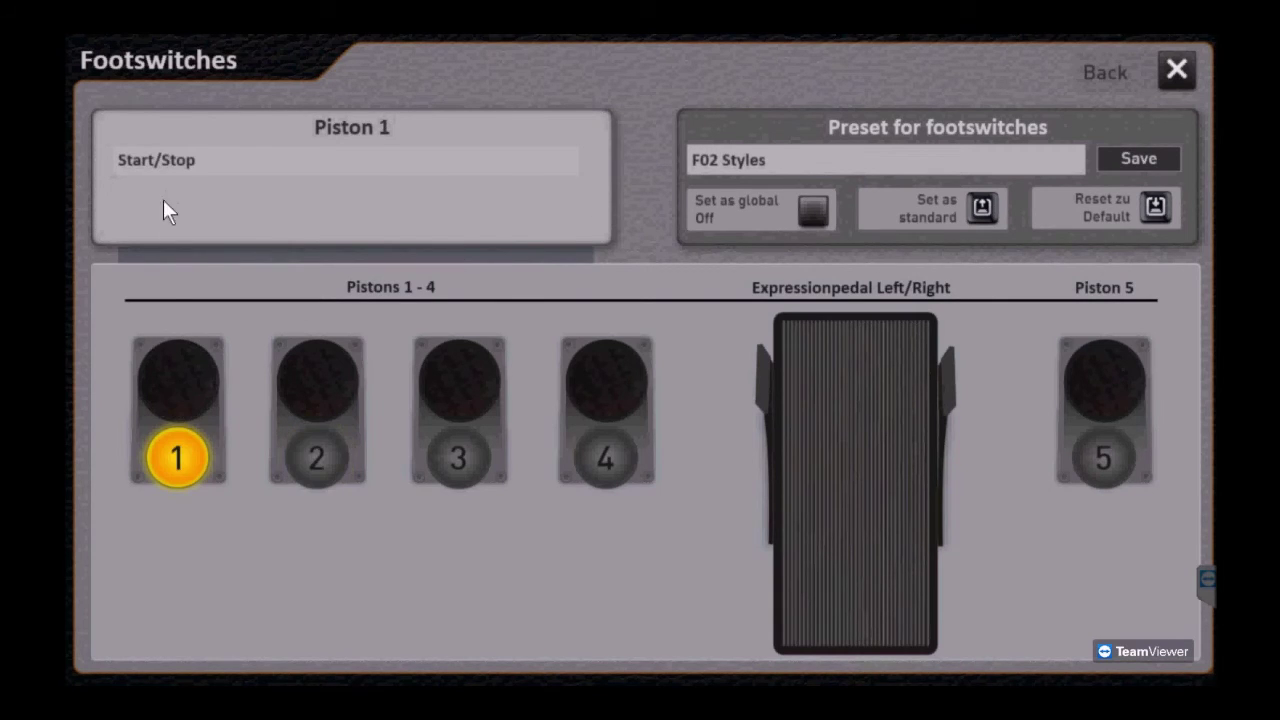
click(305, 374)
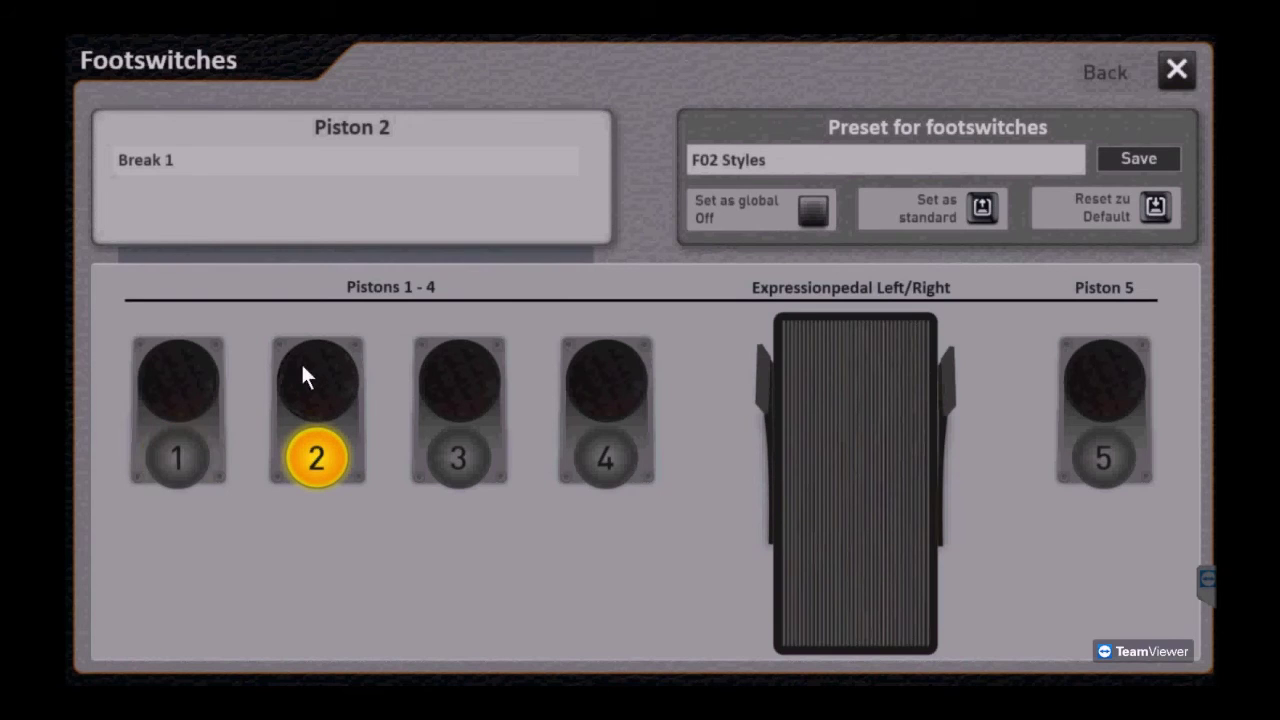
click(156, 174)
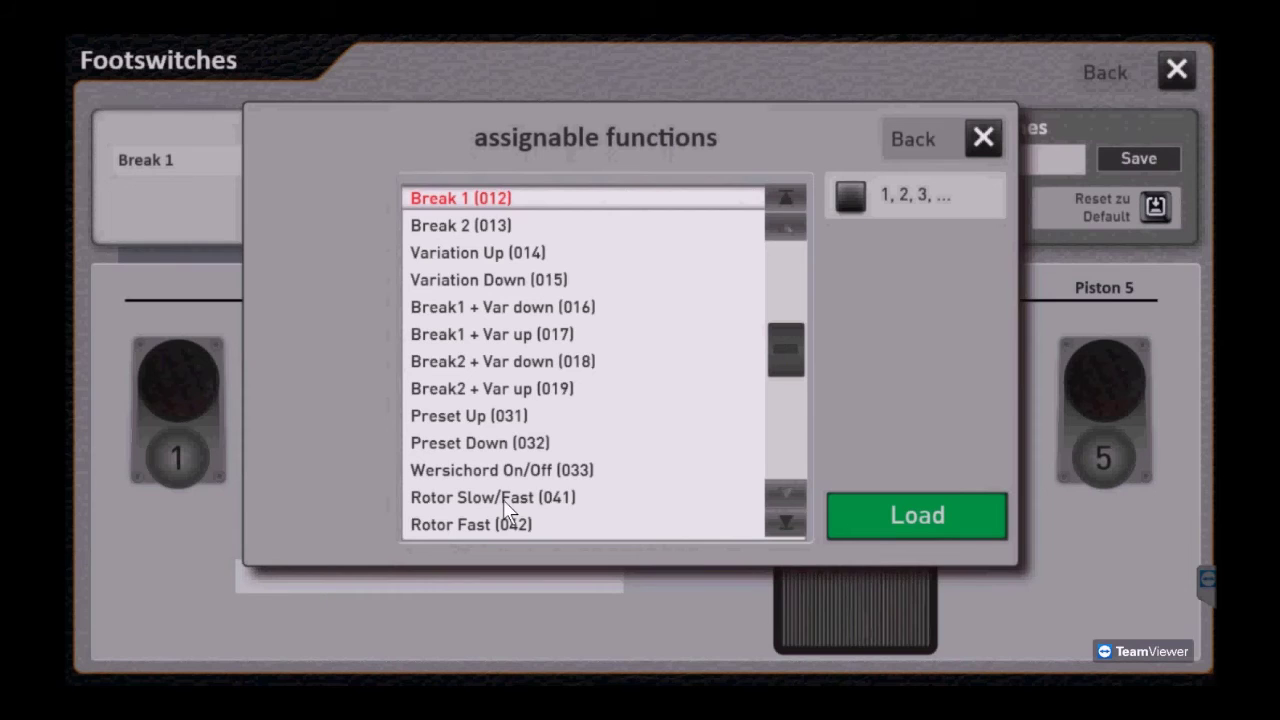
click(503, 499)
click(888, 518)
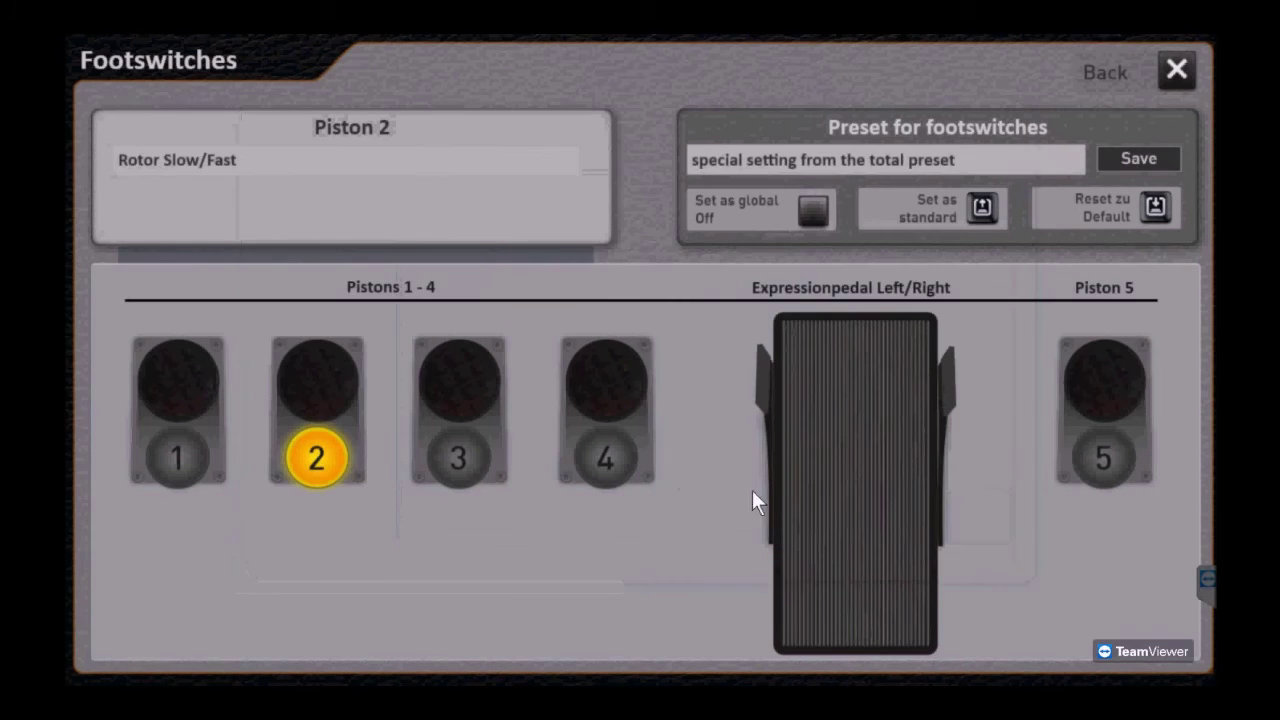
Assign Preset Down to piston 3
click(463, 386)
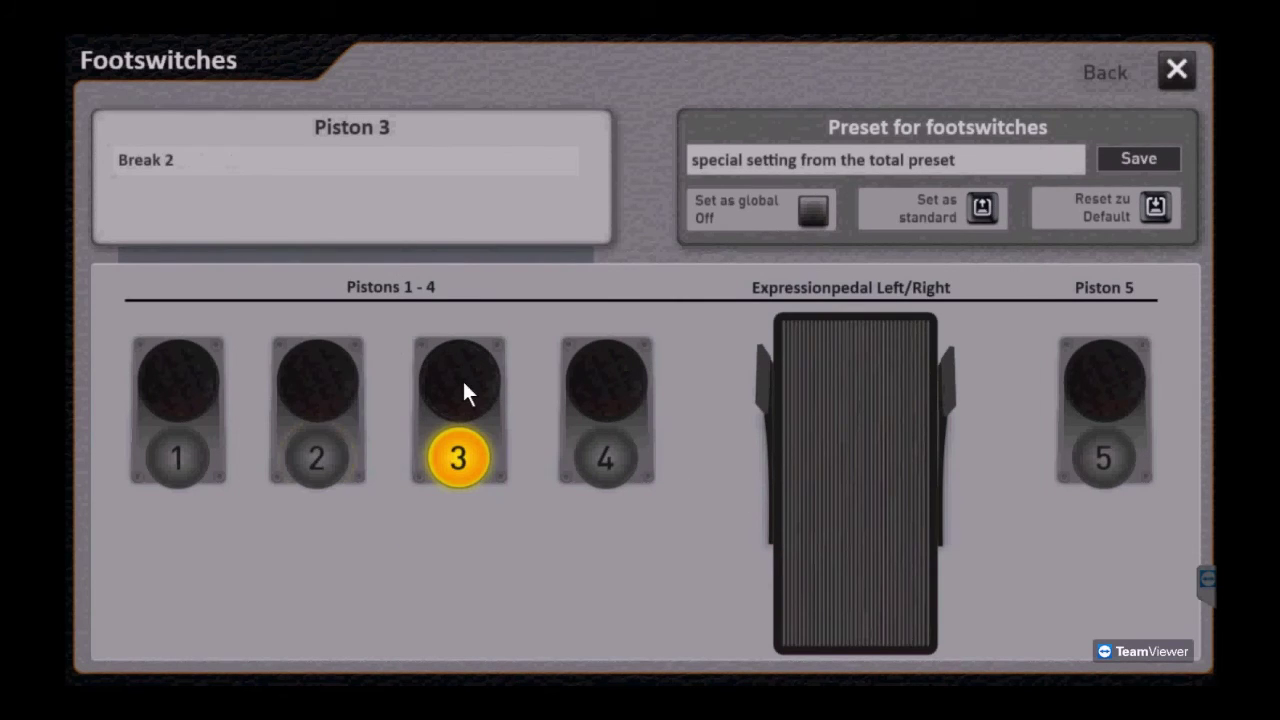
click(152, 162)
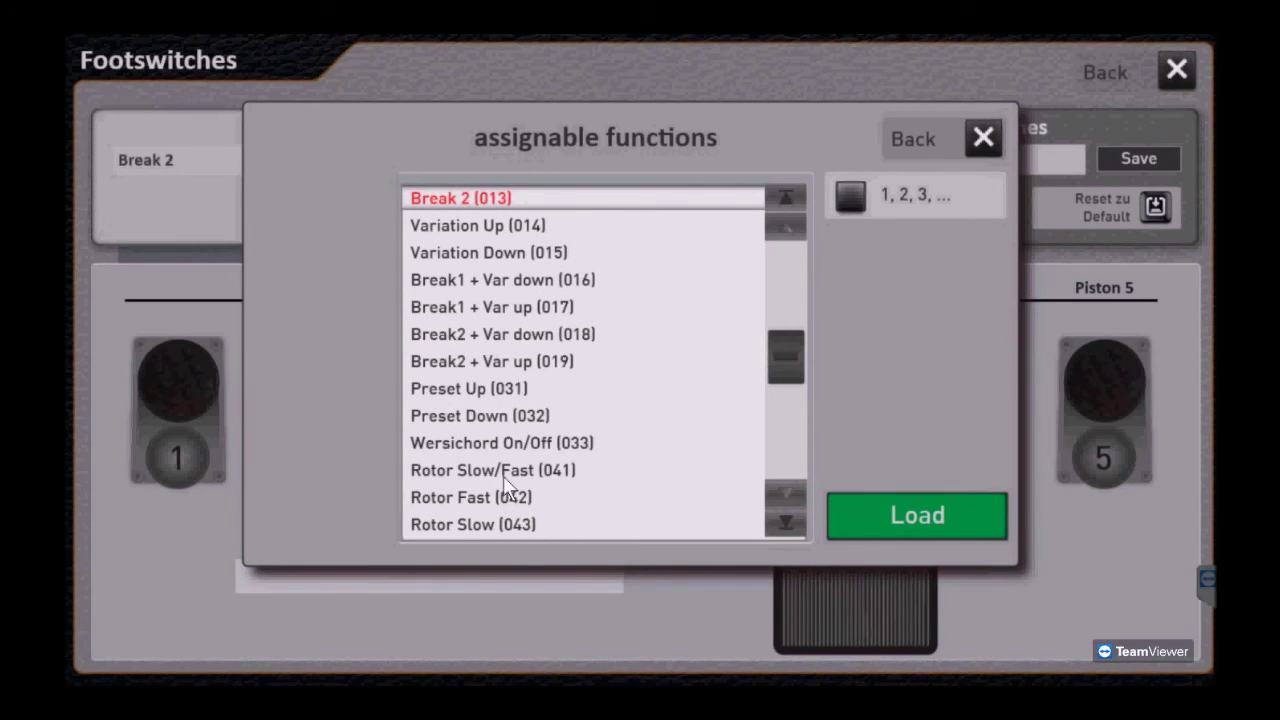
click(505, 416)
click(886, 514)
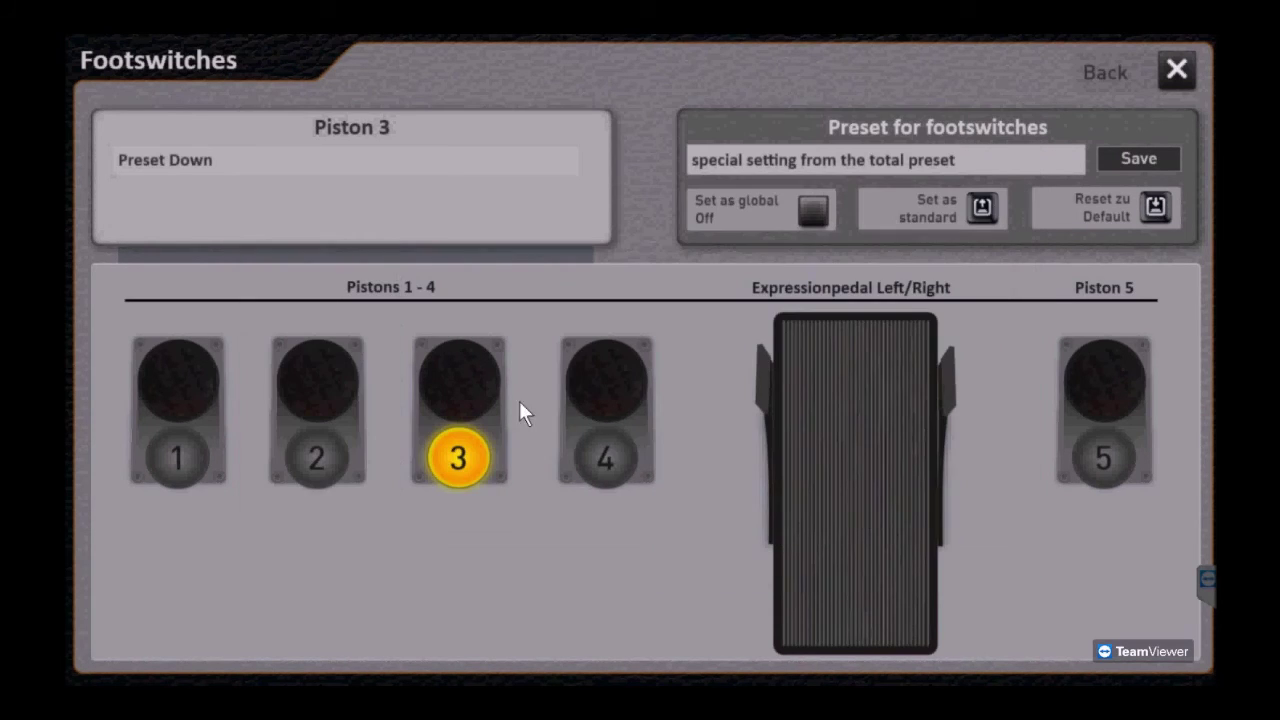
Assign Preset Up to piston 4 and bring up the Save footswitch preset dialog
click(612, 395)
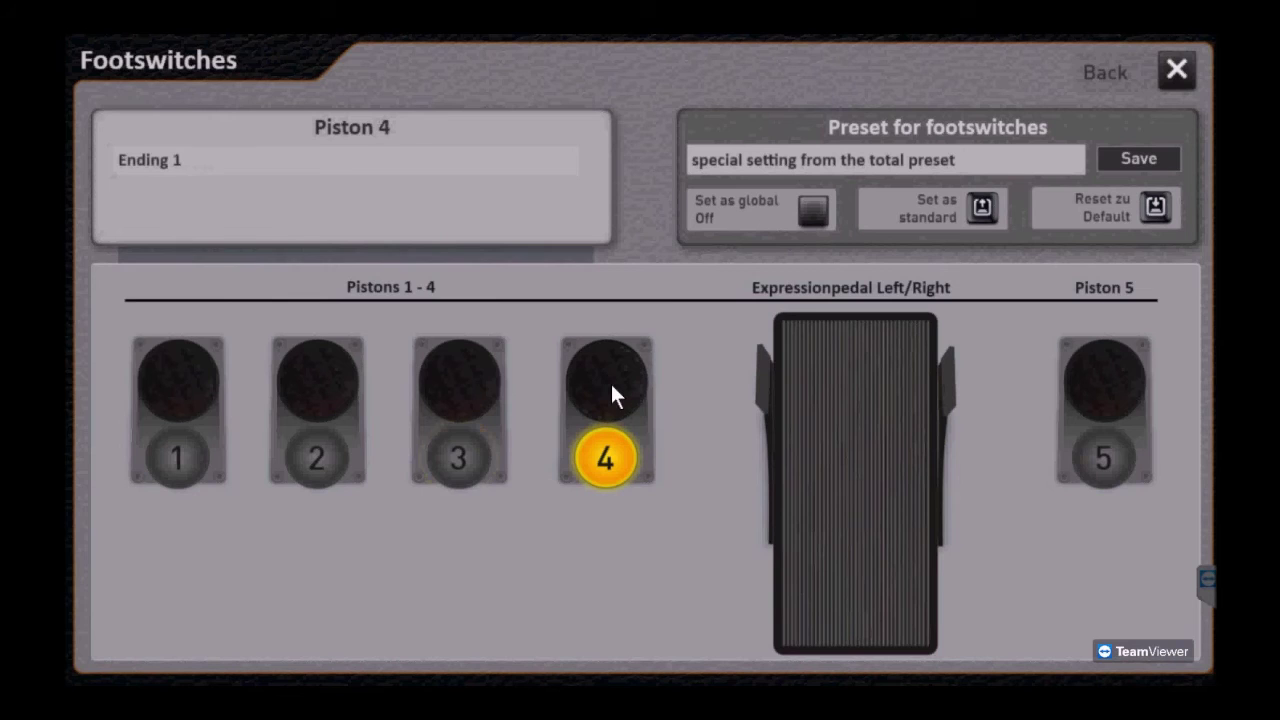
click(139, 164)
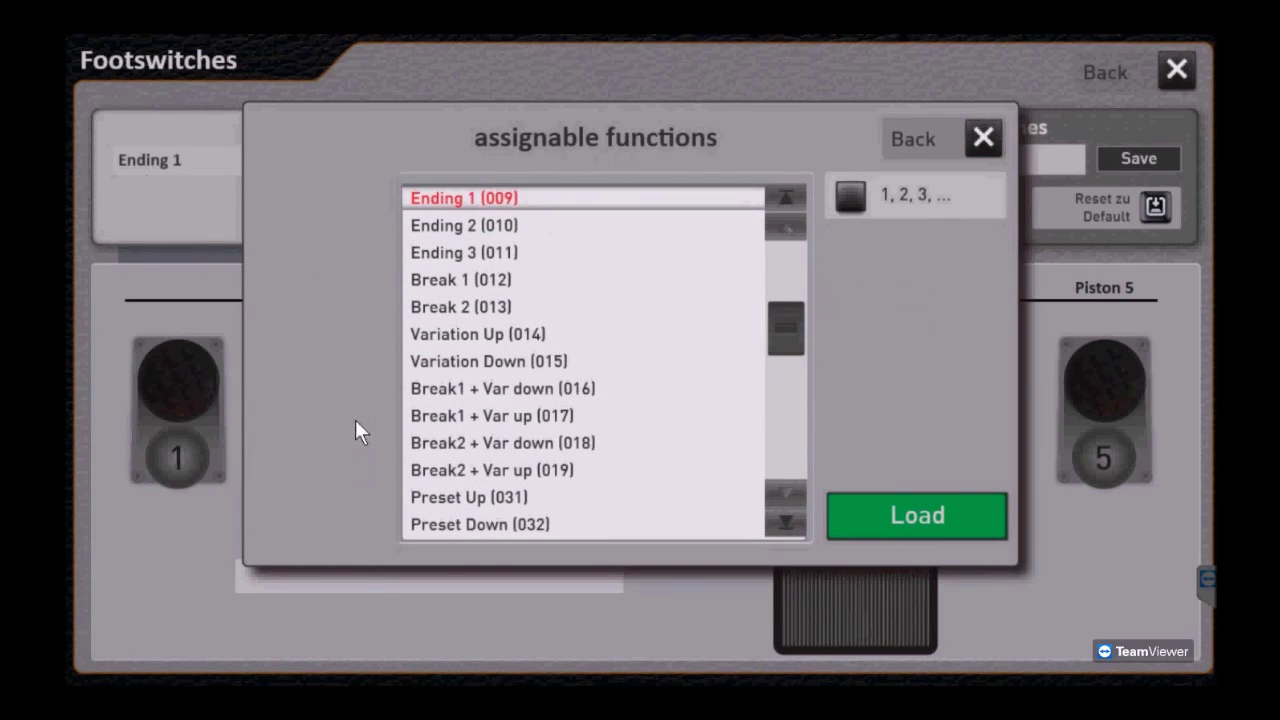
click(500, 520)
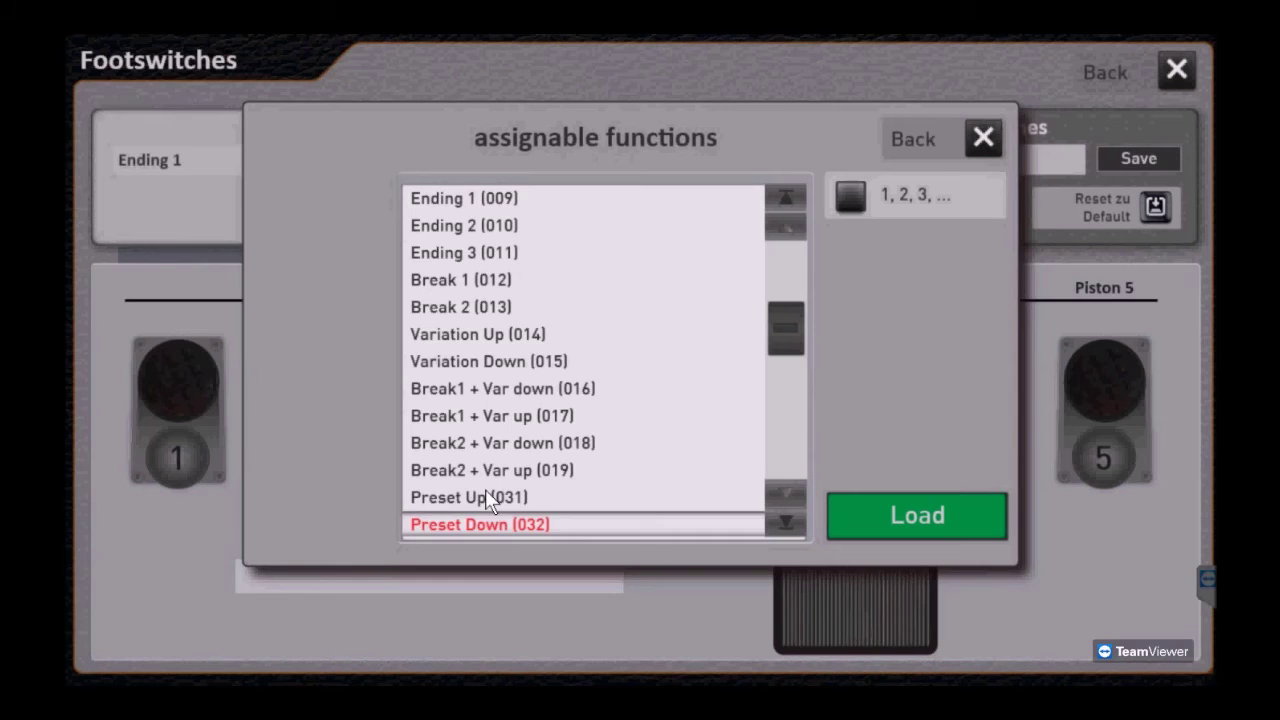
click(486, 491)
click(890, 518)
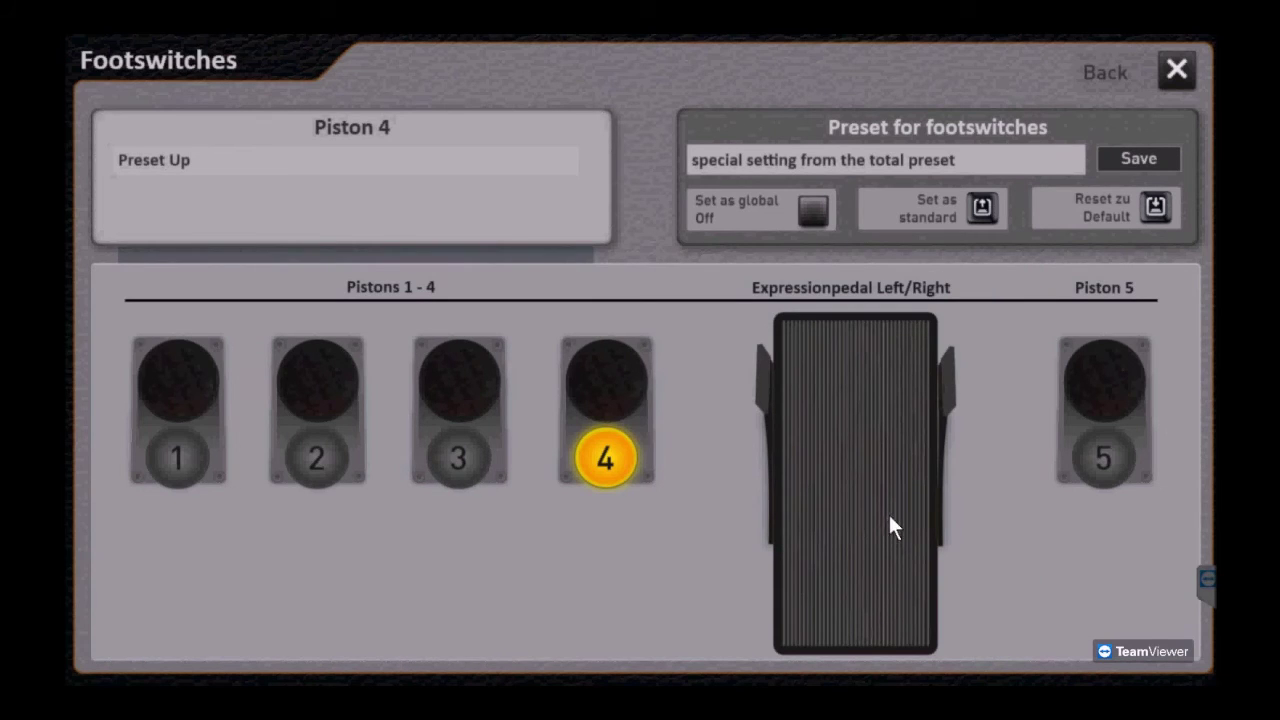
click(1136, 162)
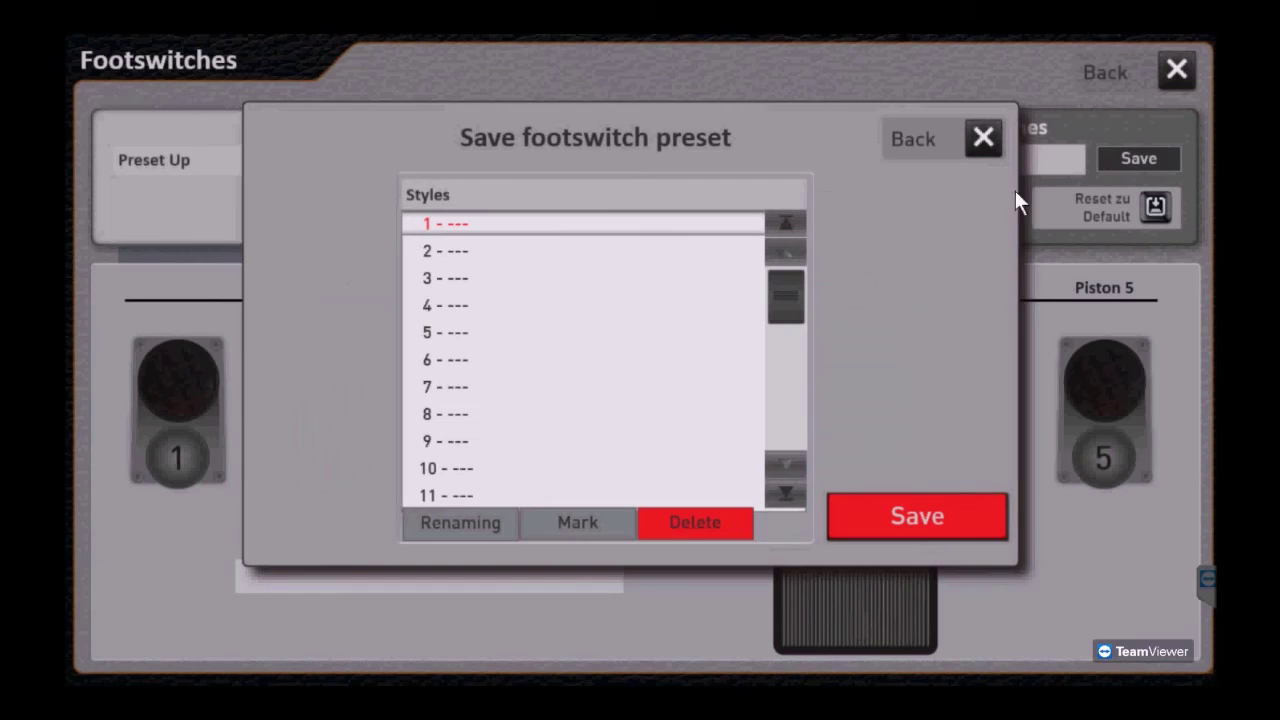
Name the first user slot 'My_Footswitches' and save the footswitch preset as U01
click(419, 195)
text(My_F)
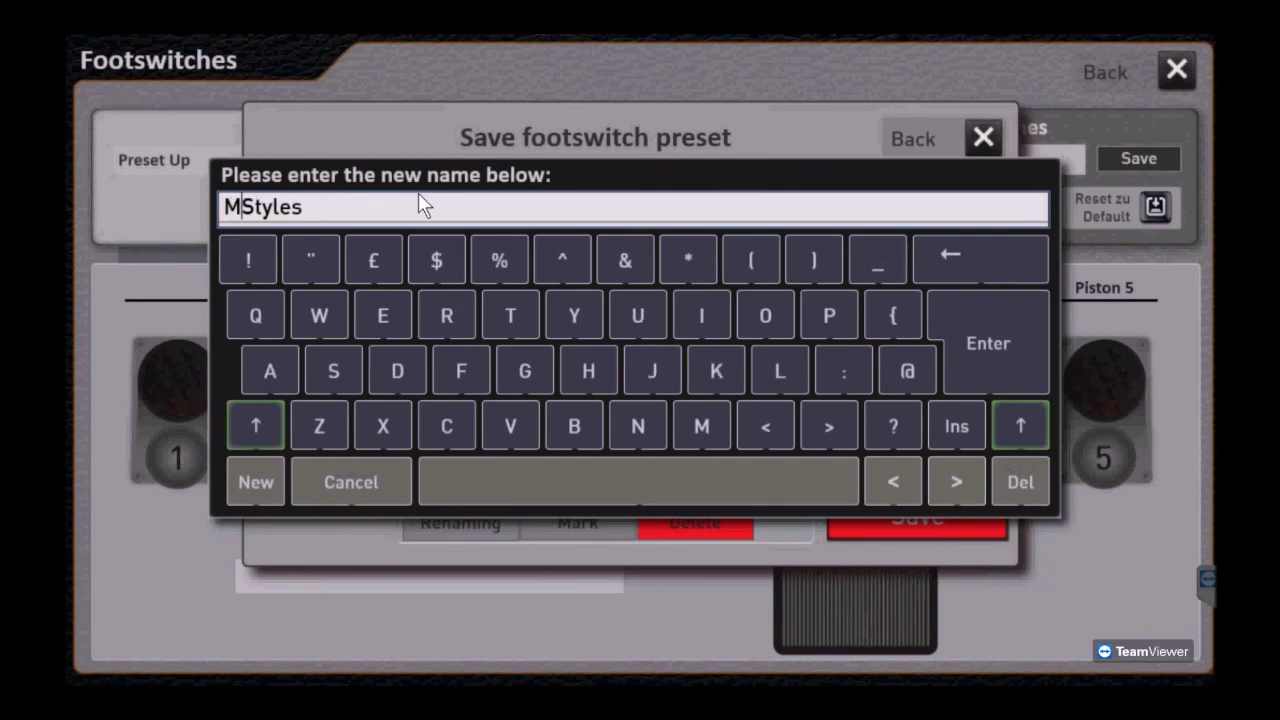
text(ootswitce)
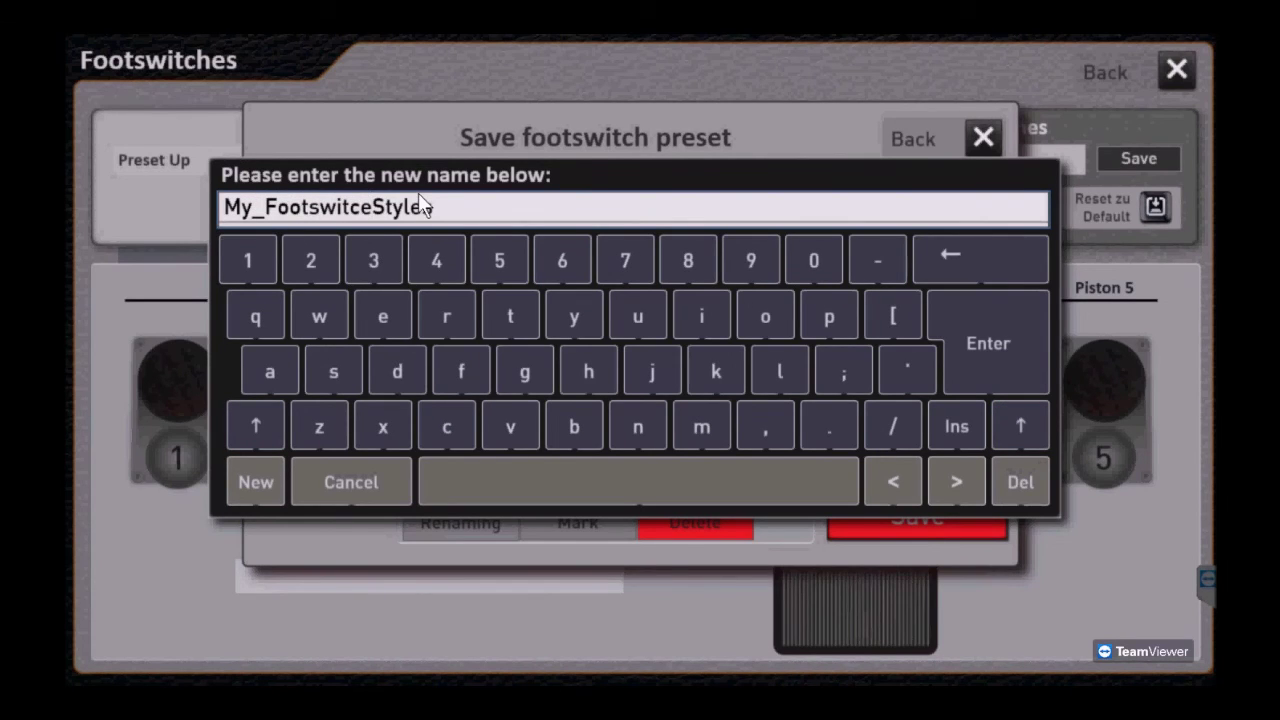
key(BackSpace)
key(Delete)
key(Delete)
key(Delete)
key(Delete)
key(Delete)
key(Delete)
text(hes)
click(988, 368)
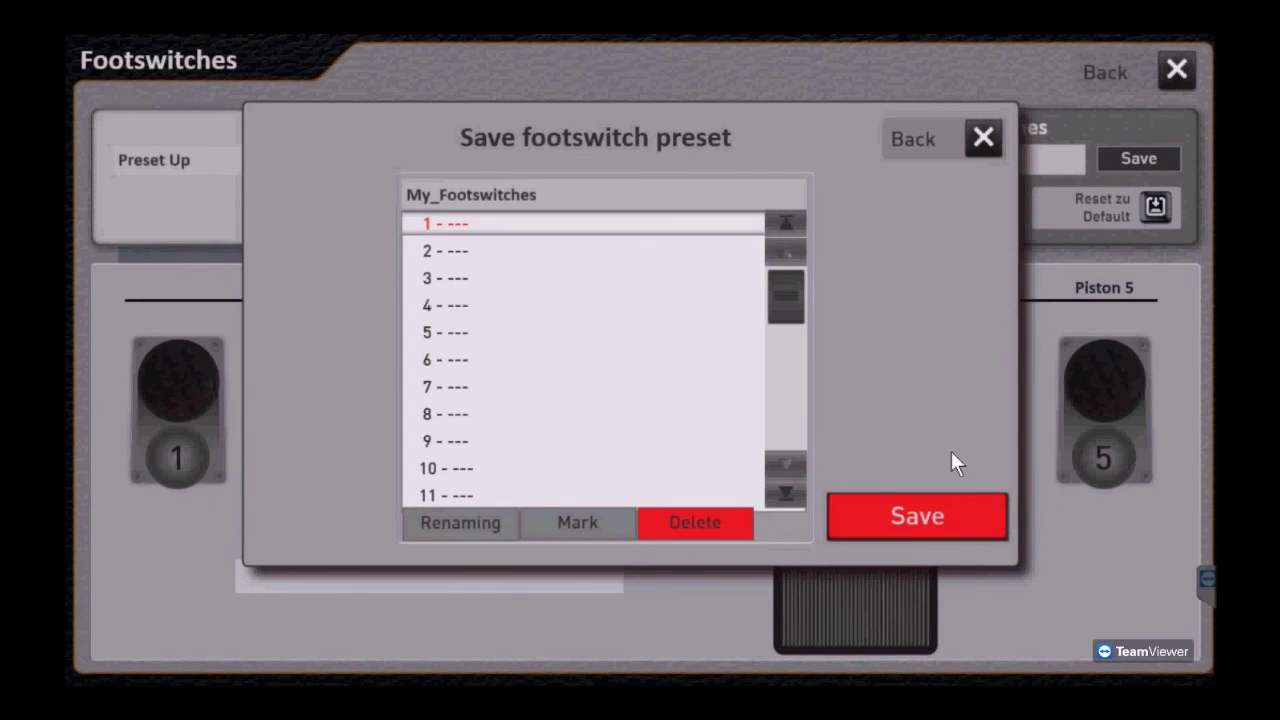
click(910, 515)
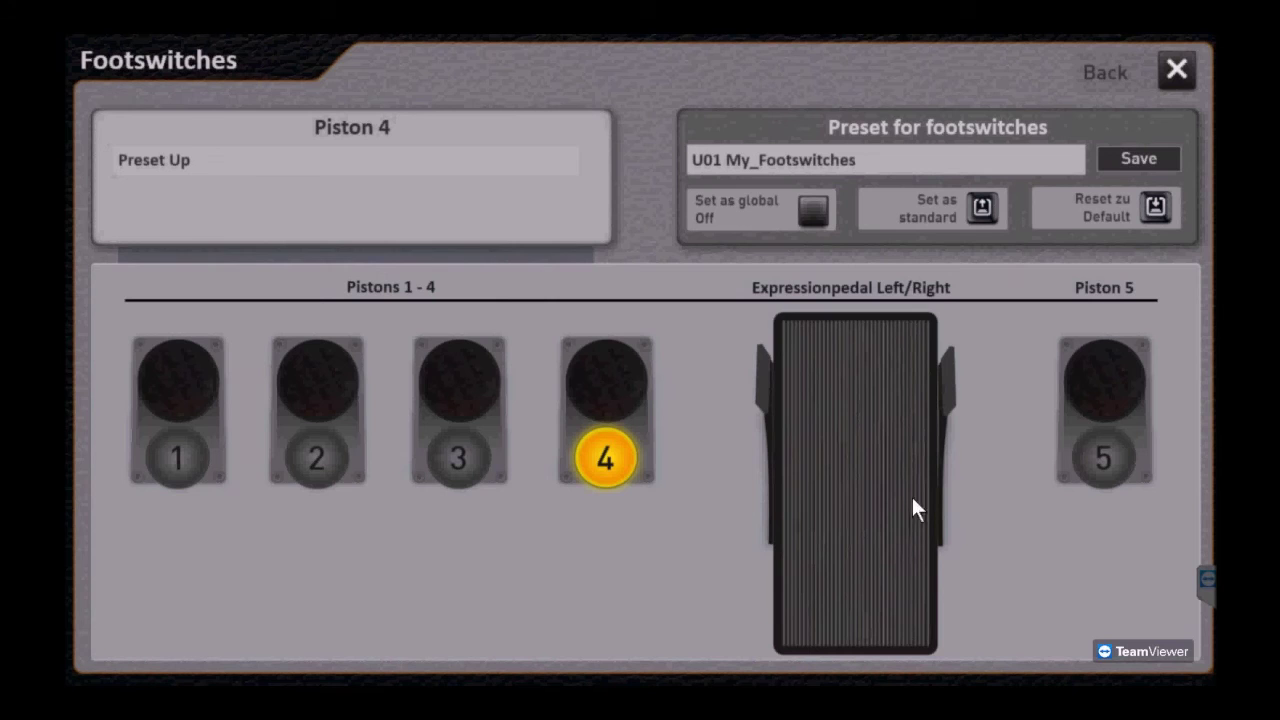
Reopen the footswitch preset list and check My_Footswitches under the user settings
click(1105, 78)
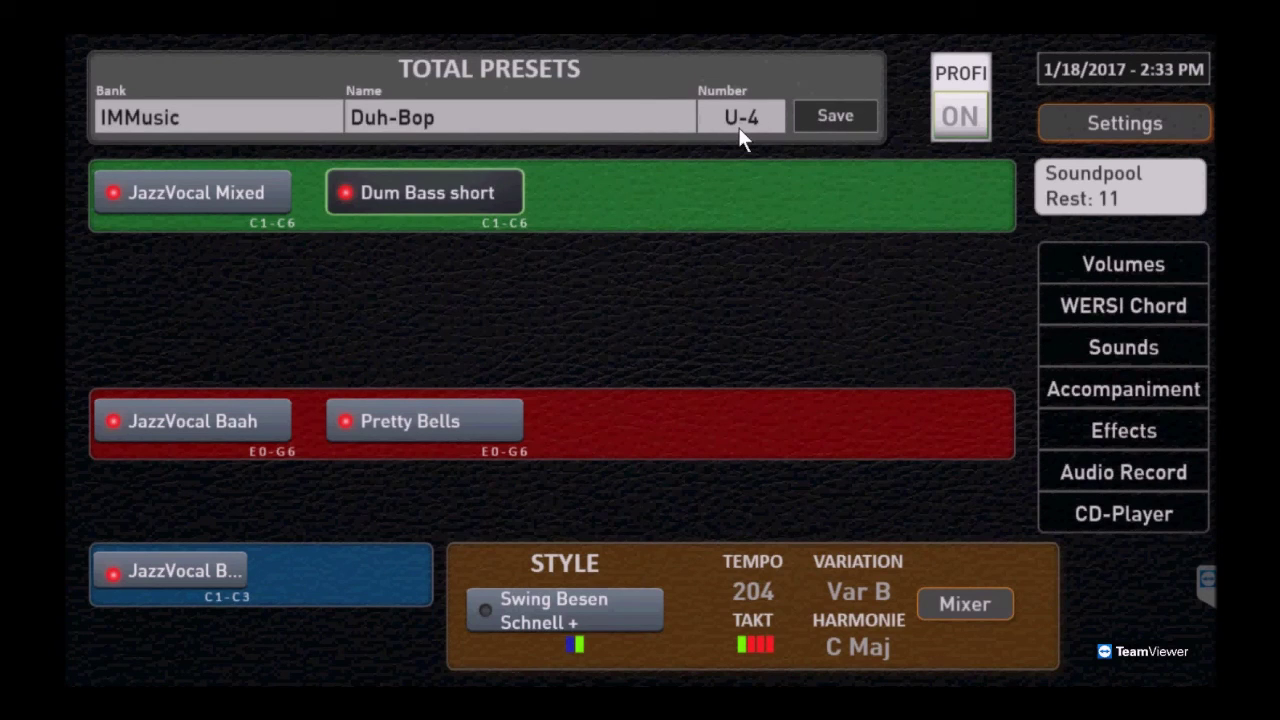
click(1138, 122)
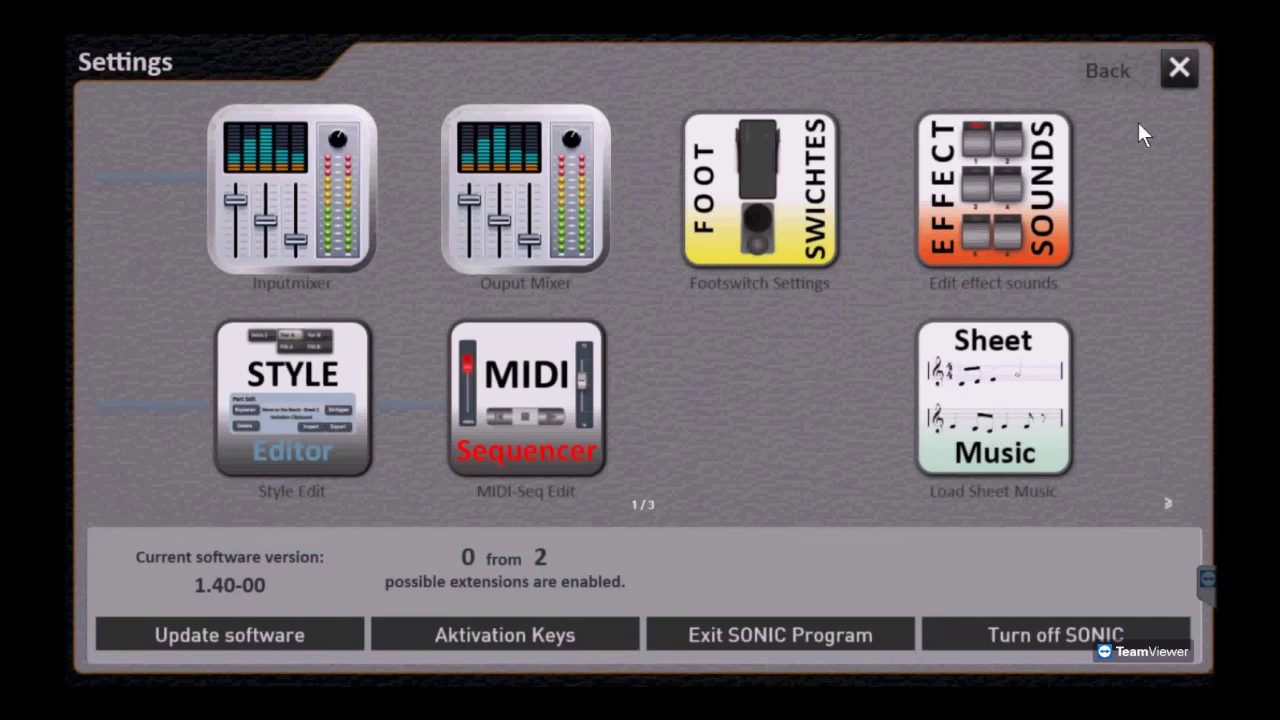
click(821, 190)
click(832, 167)
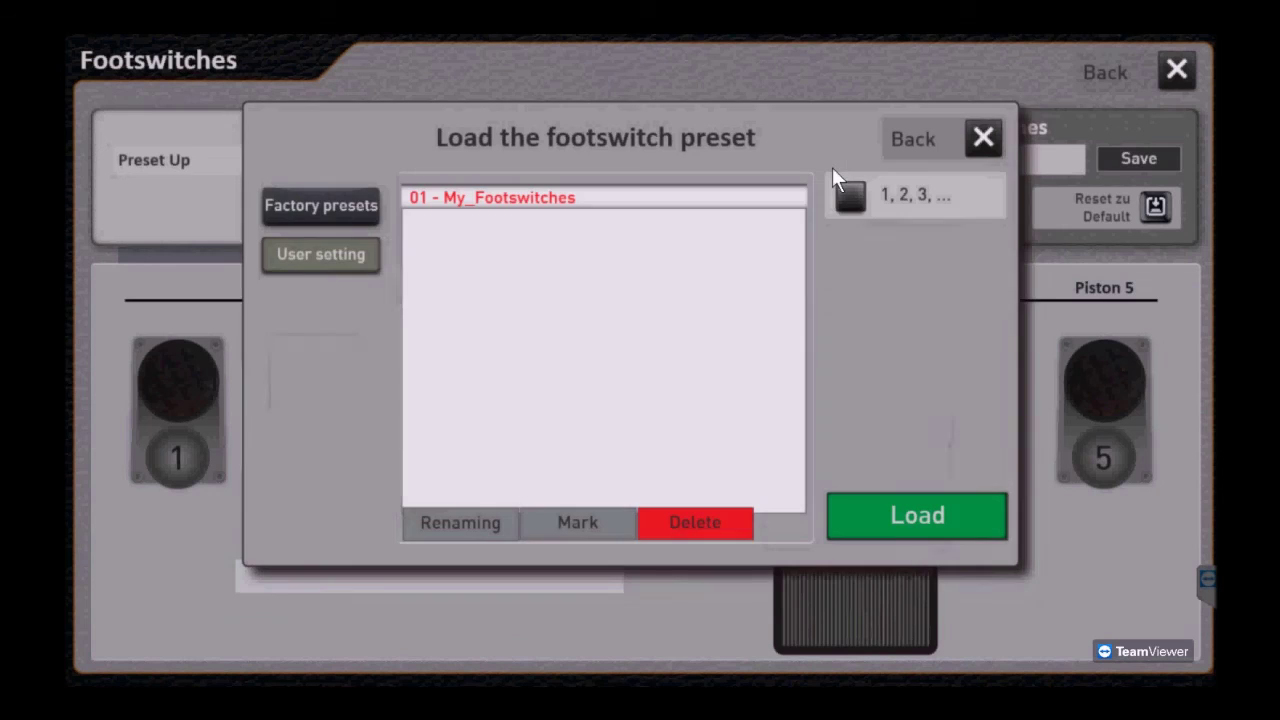
click(329, 214)
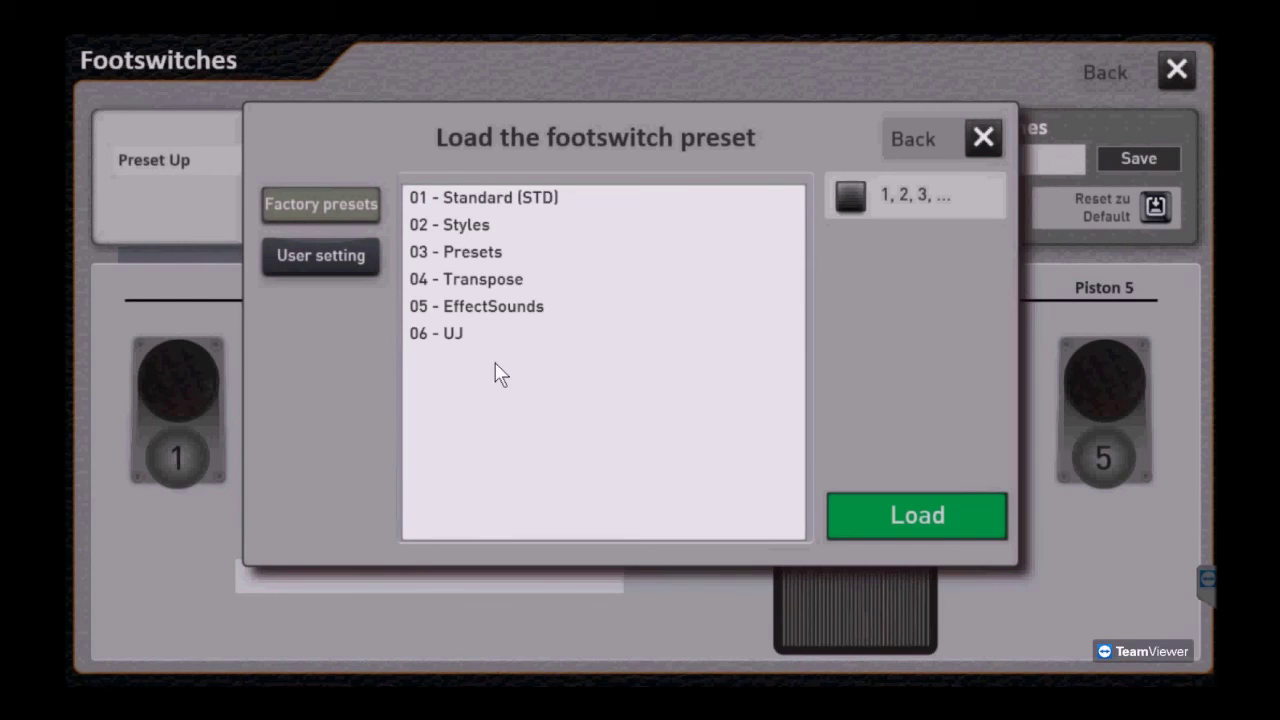
click(352, 255)
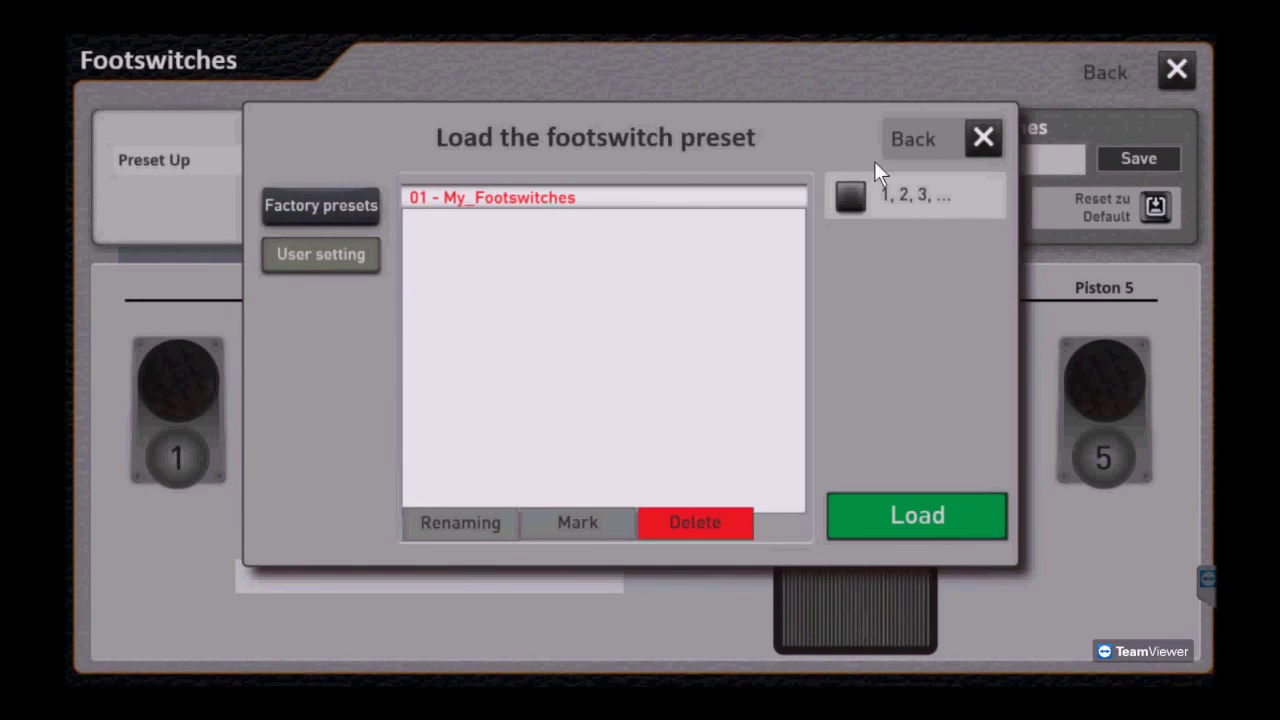
Review the factory presets again, close the list without loading, and return to Total Presets
click(983, 138)
click(828, 160)
click(341, 212)
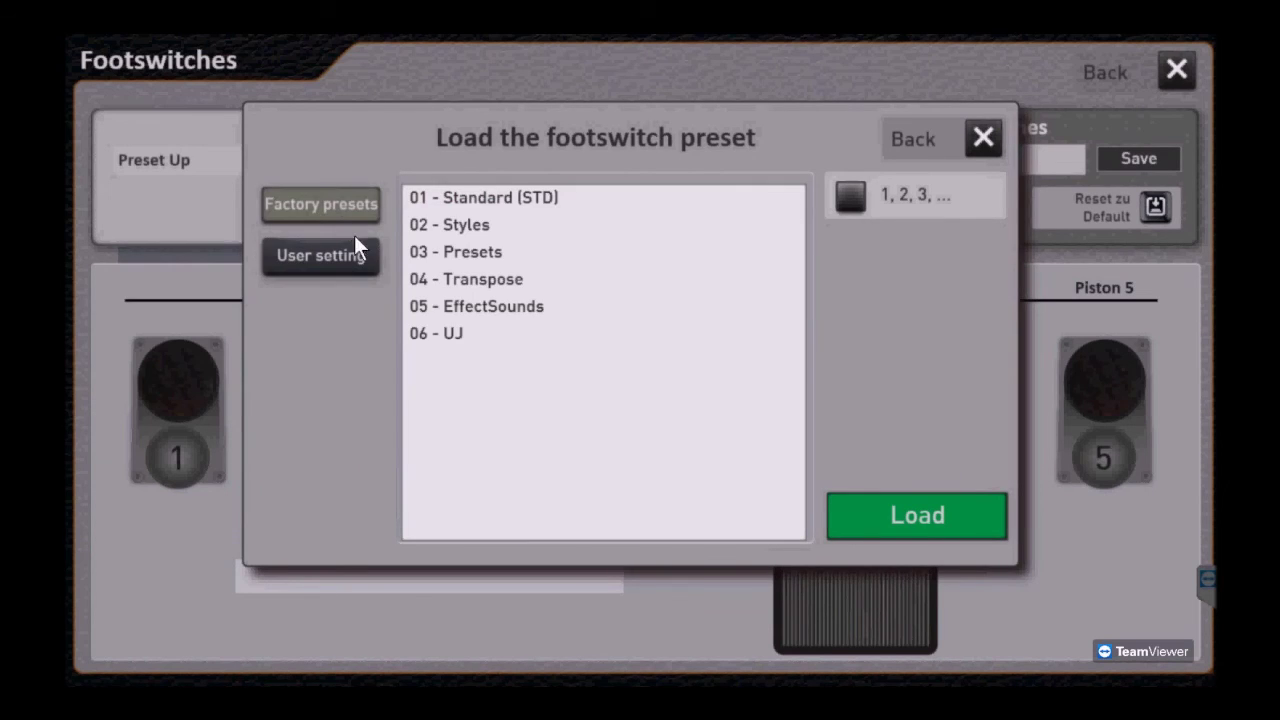
click(913, 138)
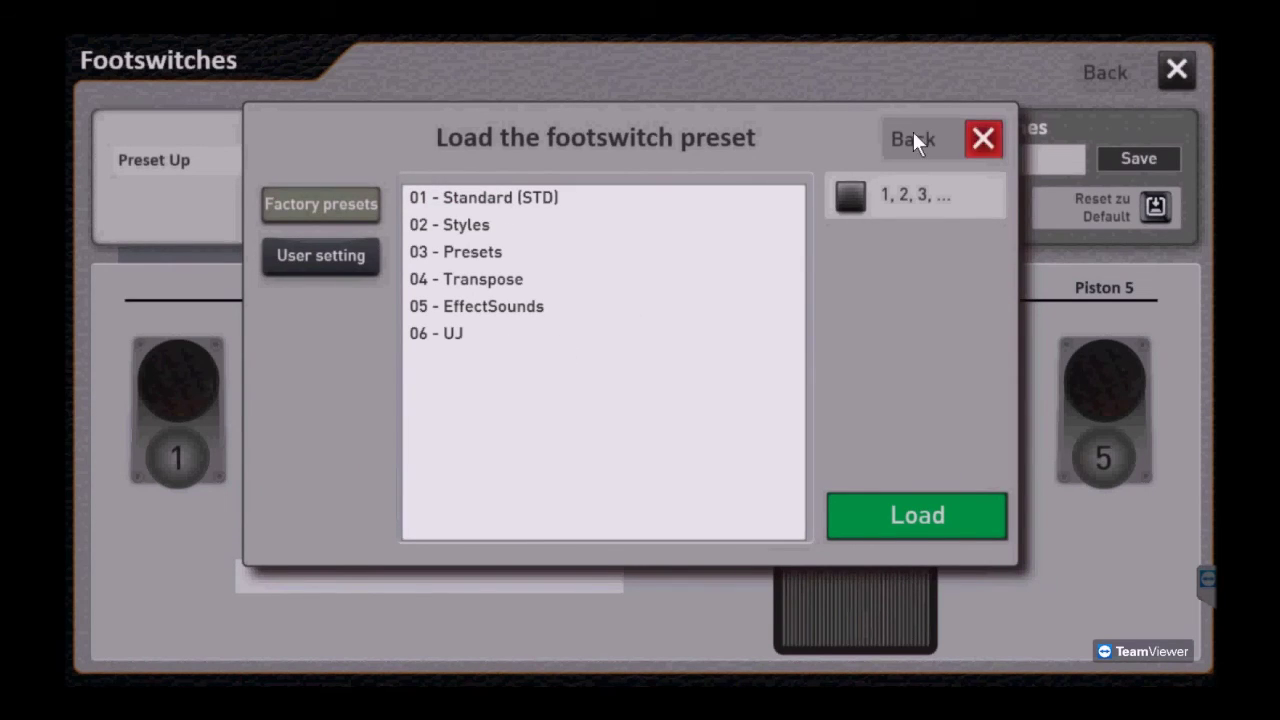
click(1108, 78)
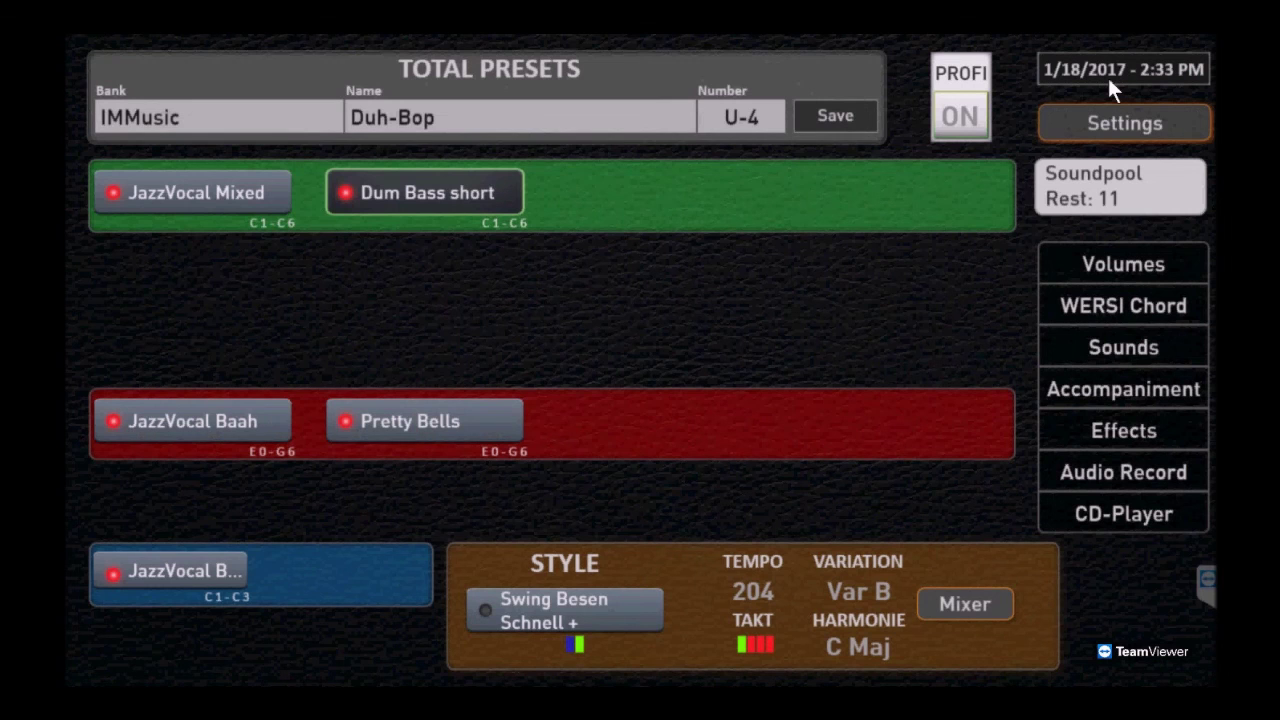